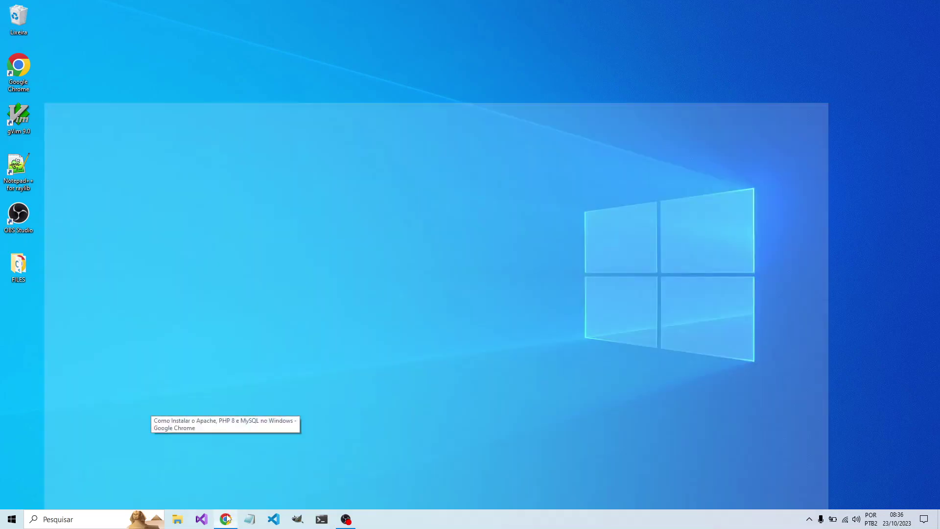
- Bring Chrome back to the Apache, PHP 8 and MySQL article and highlight PHP 8 and MySQL in its title
{"action": "left_click", "coordinate": [225, 465]}
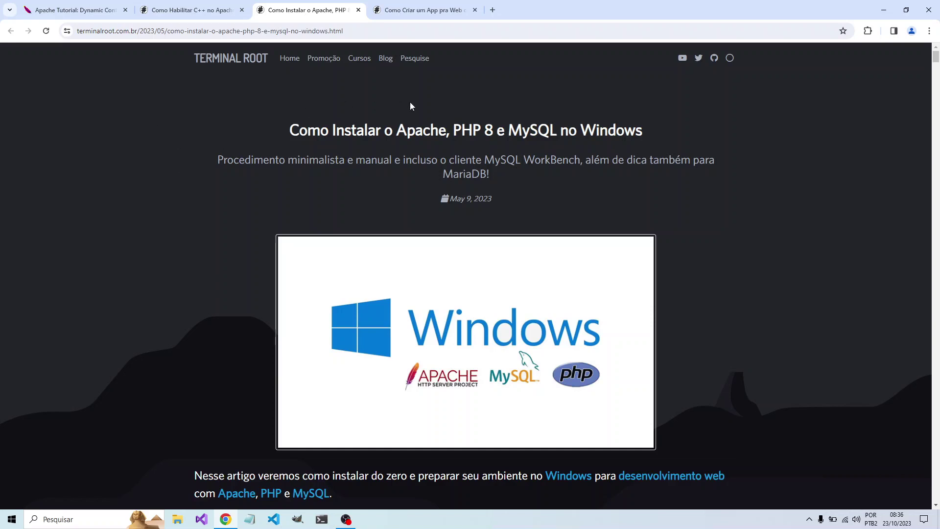
{"action": "left_click", "coordinate": [416, 56]}
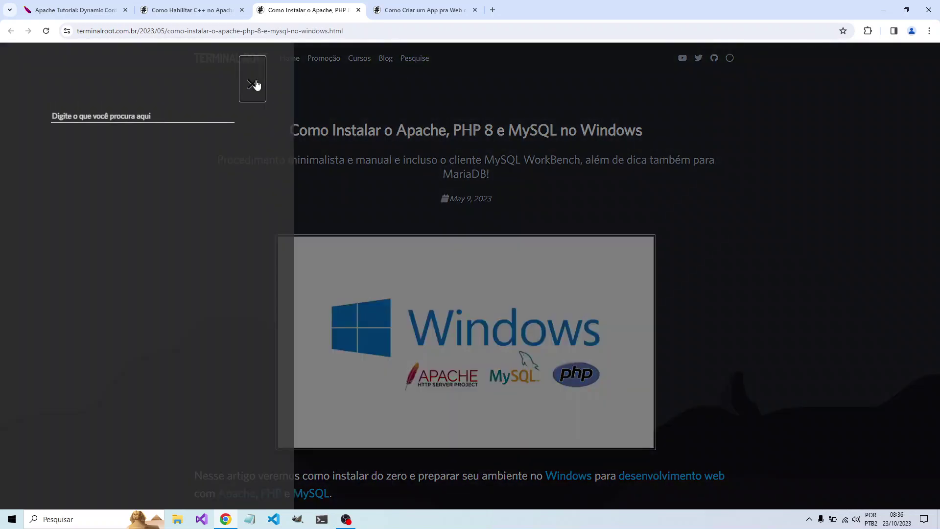
{"action": "left_click", "coordinate": [253, 84]}
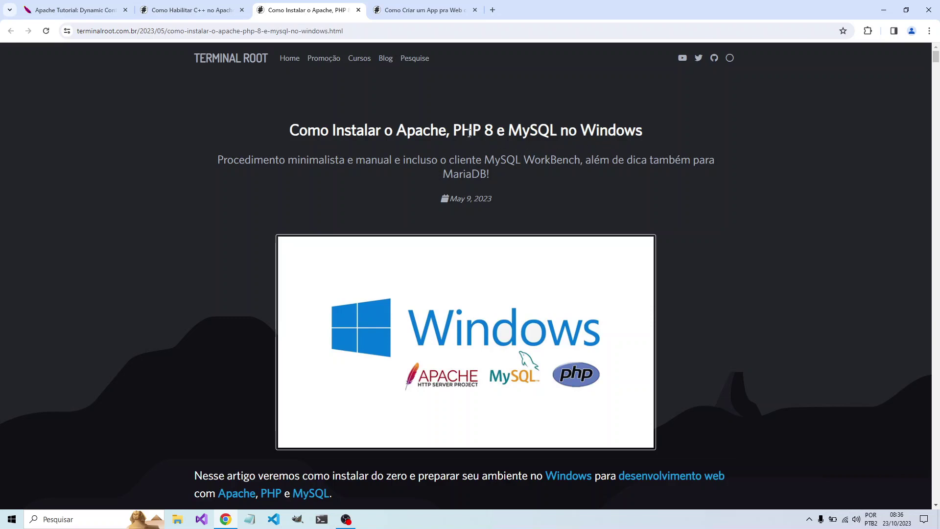
{"action": "left_click_drag", "start_coordinate": [452, 130], "coordinate": [492, 130]}
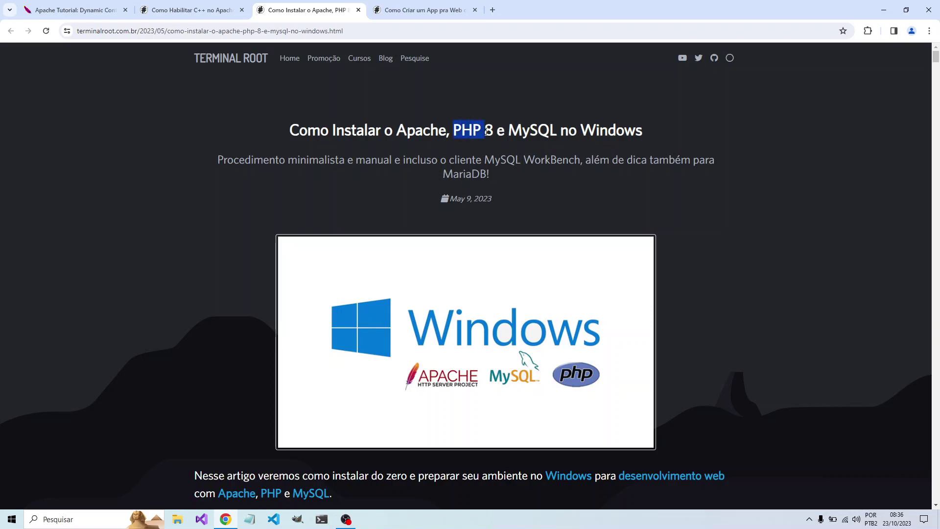
{"action": "double_click", "coordinate": [519, 130]}
{"action": "left_click", "coordinate": [522, 148]}
- Scroll the article from the httpd-2.4.57-win64-VS17.zip download to moving Apache24 into C:\
{"action": "scroll", "coordinate": [166, 272], "scroll_direction": "down", "scroll_amount": 1}
{"action": "scroll", "coordinate": [166, 273], "scroll_direction": "down", "scroll_amount": 4}
{"action": "scroll", "coordinate": [166, 273], "scroll_direction": "down", "scroll_amount": 3}
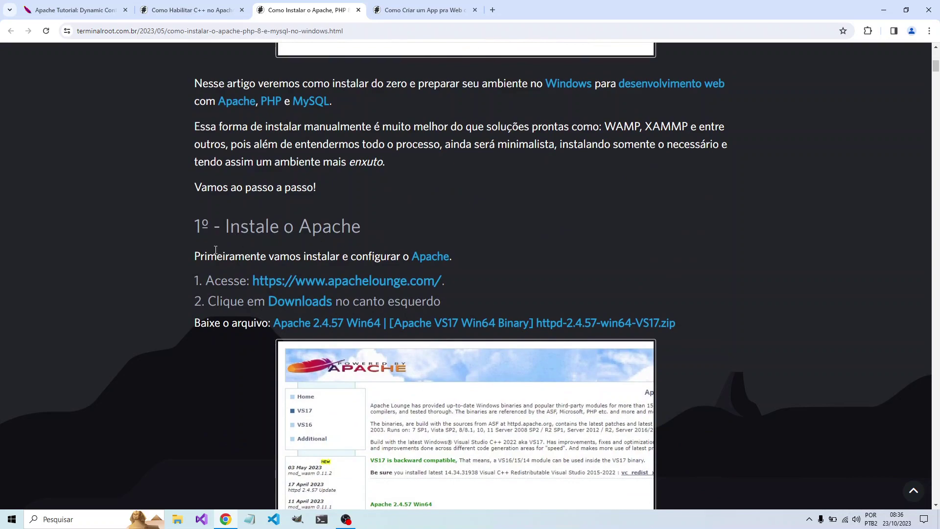
{"action": "scroll", "coordinate": [184, 238], "scroll_direction": "down", "scroll_amount": 1}
{"action": "scroll", "coordinate": [184, 238], "scroll_direction": "down", "scroll_amount": 3}
{"action": "scroll", "coordinate": [184, 238], "scroll_direction": "down", "scroll_amount": 4}
{"action": "scroll", "coordinate": [184, 238], "scroll_direction": "down", "scroll_amount": 7}
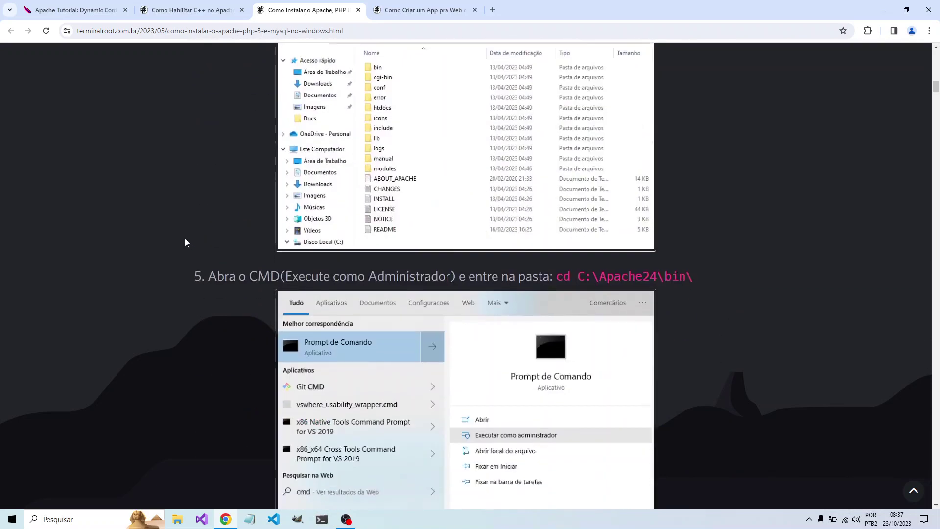
{"action": "scroll", "coordinate": [184, 238], "scroll_direction": "down", "scroll_amount": 6}
{"action": "scroll", "coordinate": [184, 238], "scroll_direction": "down", "scroll_amount": 5}
{"action": "scroll", "coordinate": [184, 238], "scroll_direction": "down", "scroll_amount": 6}
{"action": "scroll", "coordinate": [185, 241], "scroll_direction": "down", "scroll_amount": 2}
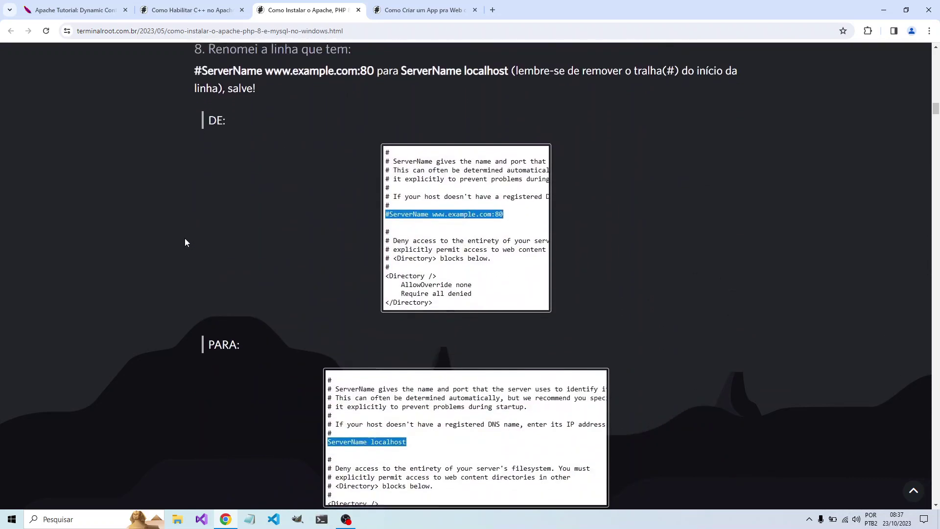
{"action": "scroll", "coordinate": [185, 241], "scroll_direction": "down", "scroll_amount": 6}
{"action": "scroll", "coordinate": [248, 263], "scroll_direction": "down", "scroll_amount": 4}
{"action": "scroll", "coordinate": [183, 256], "scroll_direction": "up", "scroll_amount": 10}
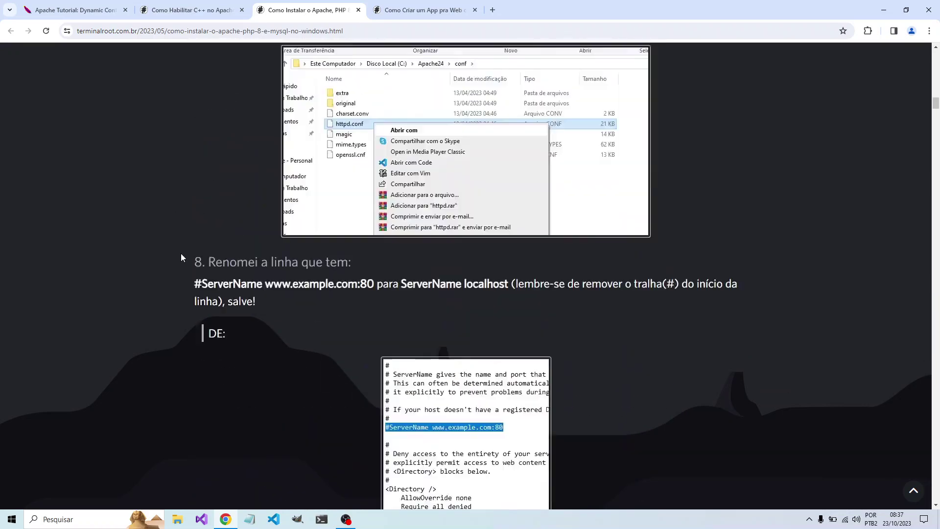
{"action": "scroll", "coordinate": [181, 257], "scroll_direction": "up", "scroll_amount": 8}
{"action": "scroll", "coordinate": [181, 258], "scroll_direction": "up", "scroll_amount": 8}
{"action": "scroll", "coordinate": [181, 257], "scroll_direction": "up", "scroll_amount": 5}
{"action": "scroll", "coordinate": [181, 253], "scroll_direction": "up", "scroll_amount": 5}
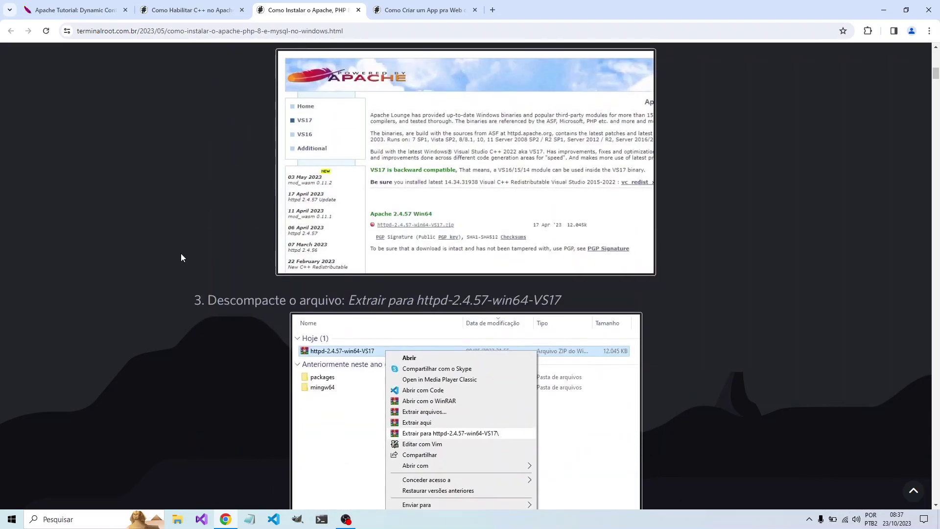
{"action": "scroll", "coordinate": [181, 254], "scroll_direction": "up", "scroll_amount": 7}
{"action": "scroll", "coordinate": [177, 257], "scroll_direction": "up", "scroll_amount": 2}
{"action": "scroll", "coordinate": [170, 259], "scroll_direction": "down", "scroll_amount": 5}
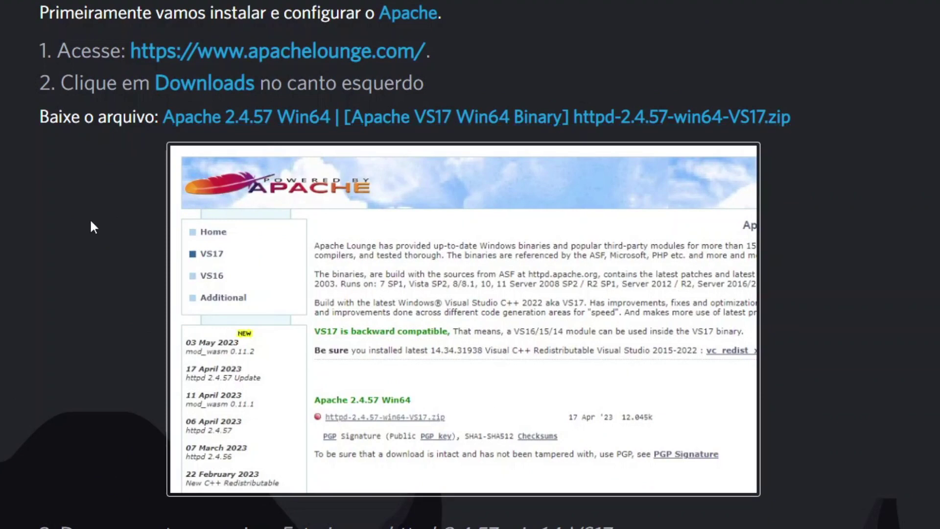
{"action": "scroll", "coordinate": [89, 219], "scroll_direction": "down", "scroll_amount": 3}
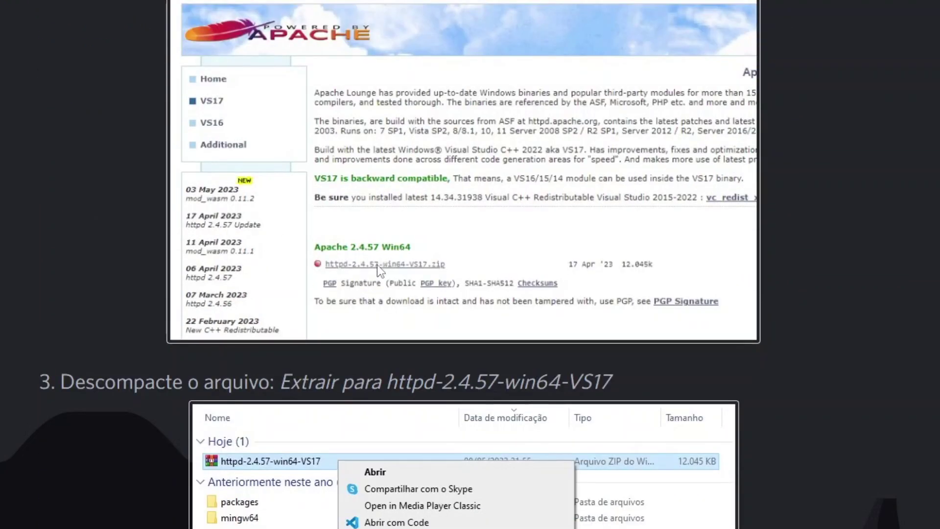
{"action": "scroll", "coordinate": [124, 345], "scroll_direction": "down", "scroll_amount": 10}
{"action": "scroll", "coordinate": [125, 352], "scroll_direction": "down", "scroll_amount": 3}
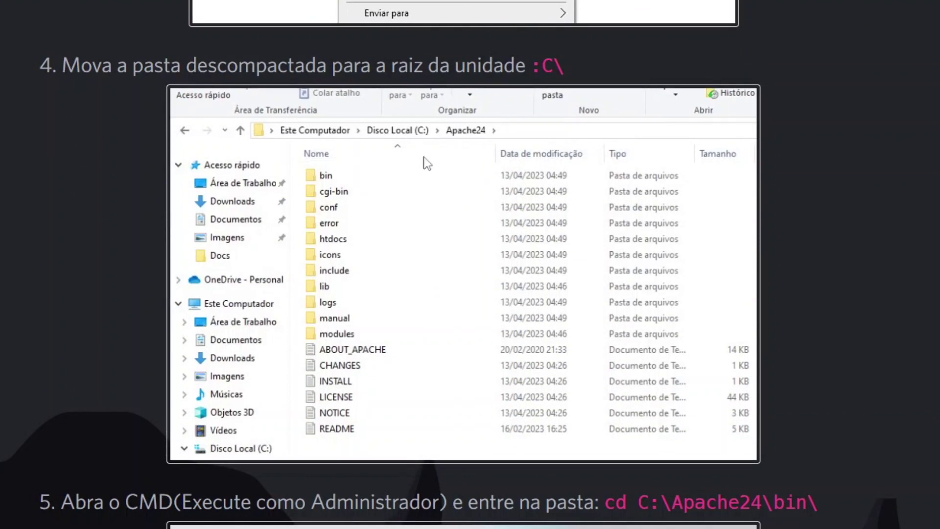
- Read steps 5–10, covering the httpd.conf ServerName edit, httpd -k stop/start and the localhost 'It works!' check
{"action": "scroll", "coordinate": [104, 221], "scroll_direction": "down", "scroll_amount": 1}
{"action": "scroll", "coordinate": [103, 221], "scroll_direction": "down", "scroll_amount": 5}
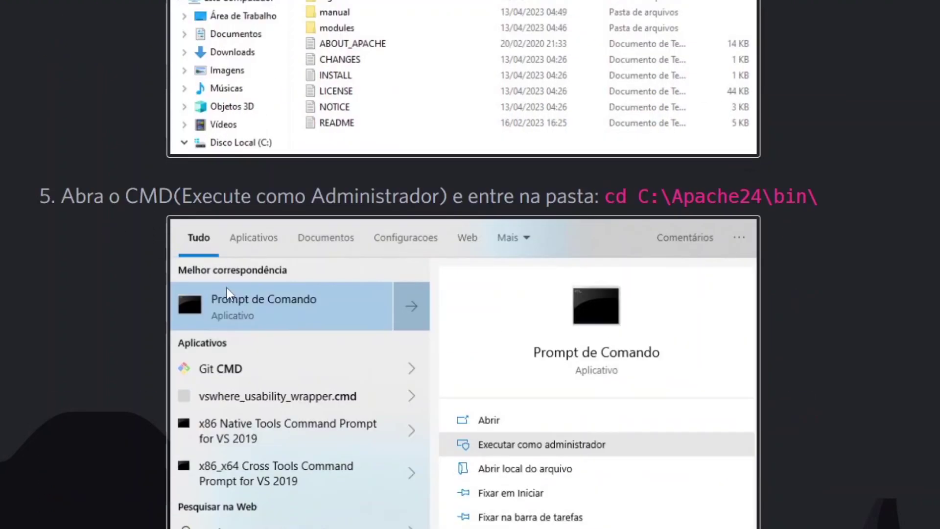
{"action": "scroll", "coordinate": [477, 449], "scroll_direction": "down", "scroll_amount": 8}
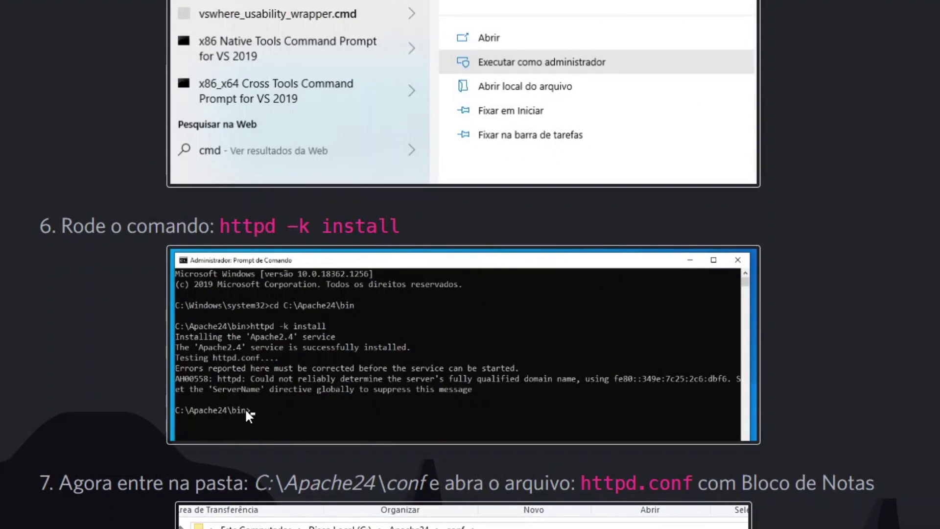
{"action": "scroll", "coordinate": [45, 387], "scroll_direction": "down", "scroll_amount": 8}
{"action": "scroll", "coordinate": [41, 384], "scroll_direction": "down", "scroll_amount": 4}
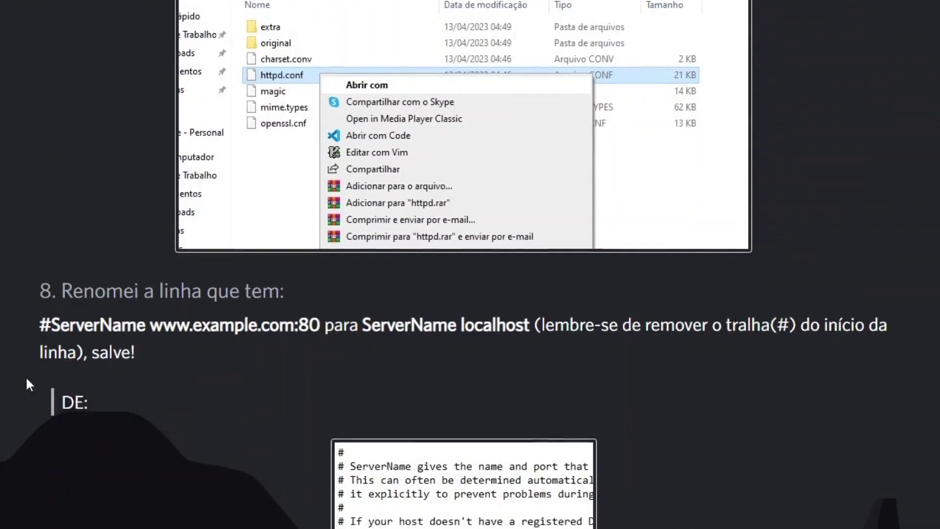
{"action": "scroll", "coordinate": [27, 380], "scroll_direction": "down", "scroll_amount": 3}
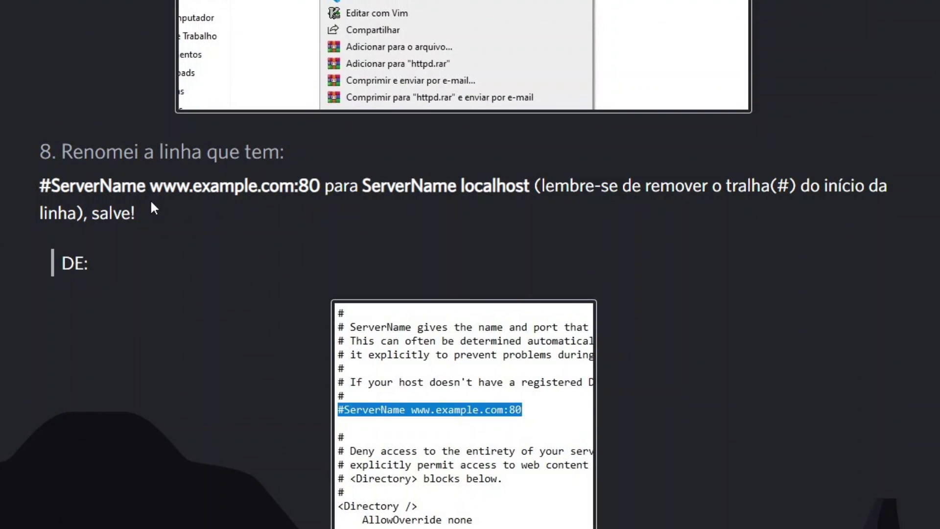
{"action": "scroll", "coordinate": [151, 223], "scroll_direction": "up", "scroll_amount": 5}
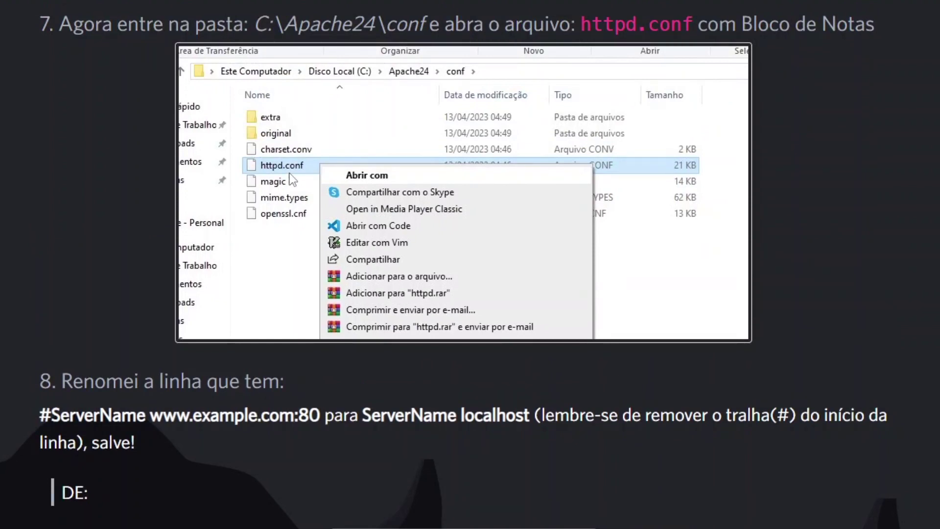
{"action": "scroll", "coordinate": [292, 180], "scroll_direction": "down", "scroll_amount": 6}
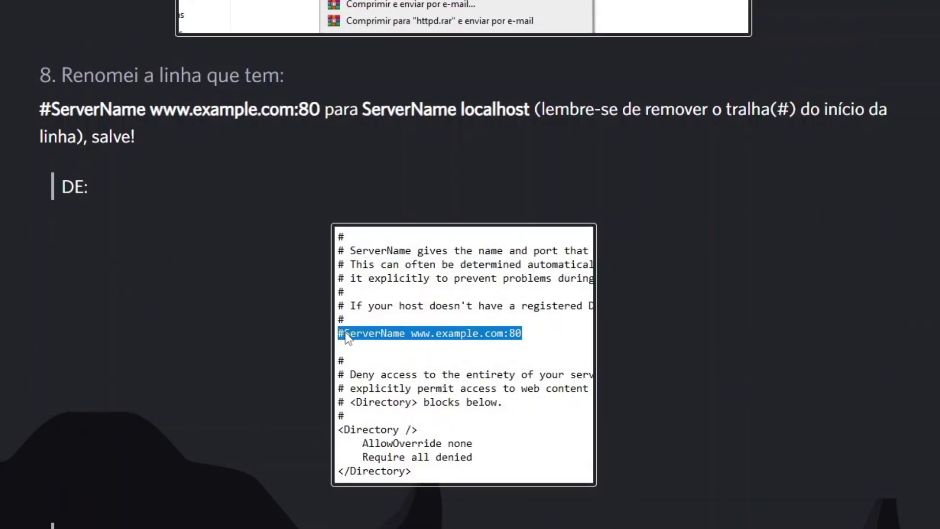
{"action": "scroll", "coordinate": [346, 341], "scroll_direction": "down", "scroll_amount": 5}
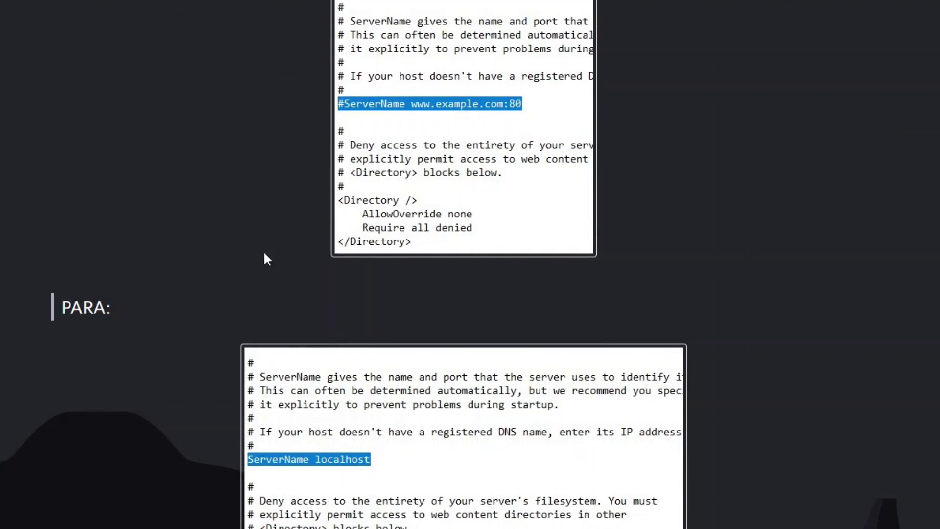
{"action": "scroll", "coordinate": [146, 374], "scroll_direction": "down", "scroll_amount": 5}
{"action": "scroll", "coordinate": [132, 373], "scroll_direction": "down", "scroll_amount": 1}
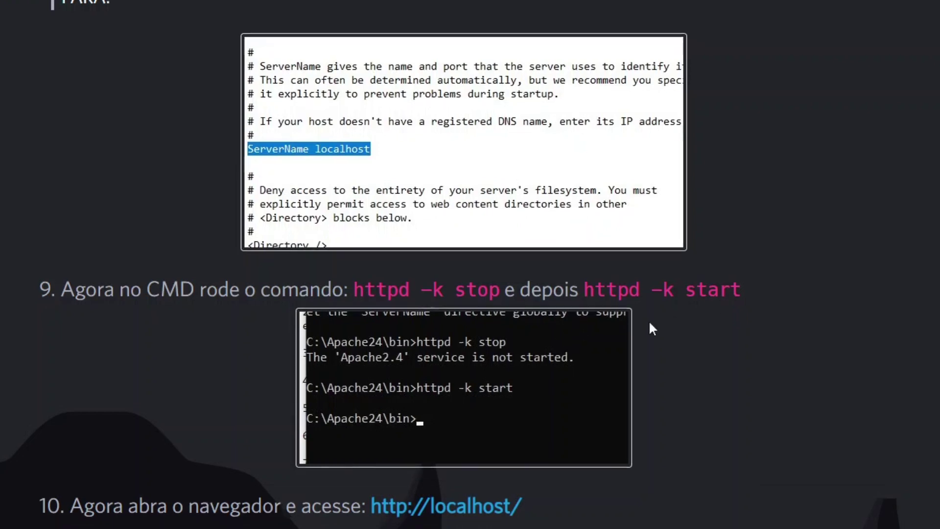
{"action": "scroll", "coordinate": [548, 308], "scroll_direction": "down", "scroll_amount": 5}
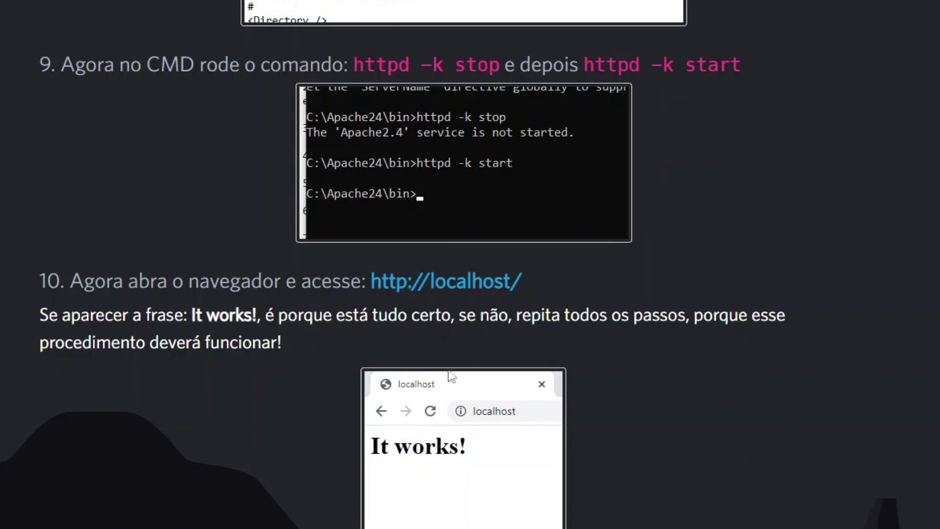
{"action": "right_click", "coordinate": [450, 287]}
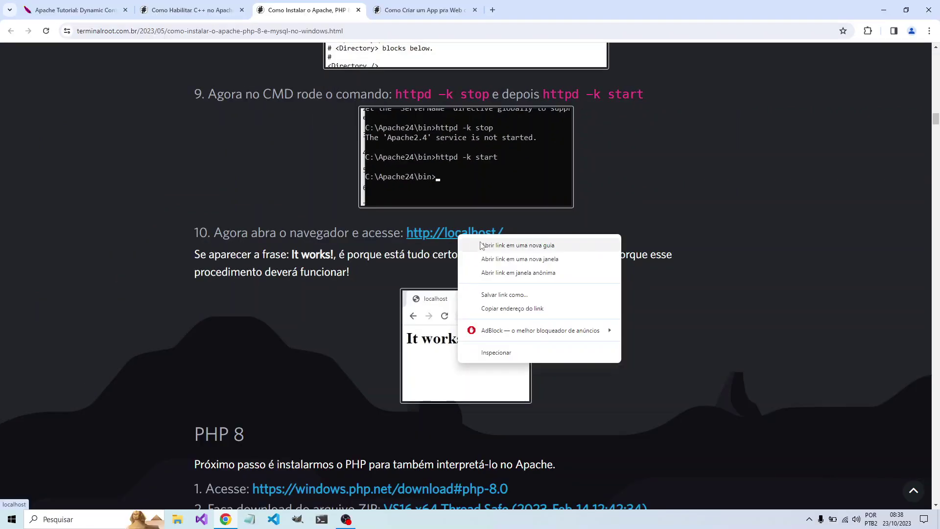
{"action": "left_click", "coordinate": [481, 245]}
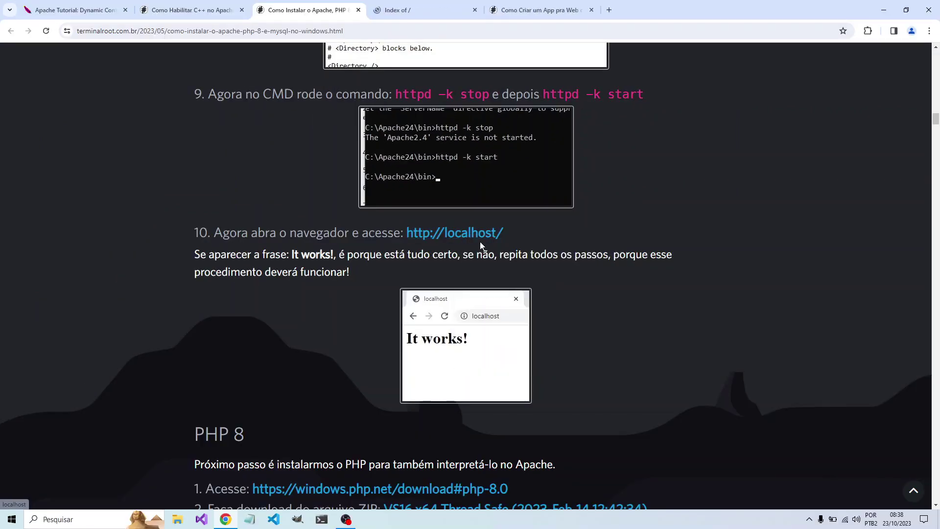
{"action": "left_click", "coordinate": [417, 12]}
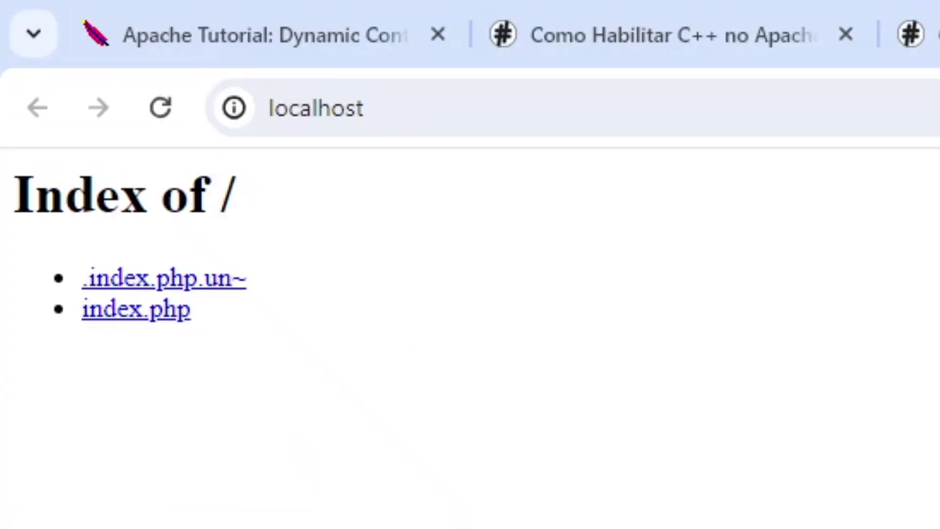
{"action": "key", "text": "ctrl+shift+Tab"}
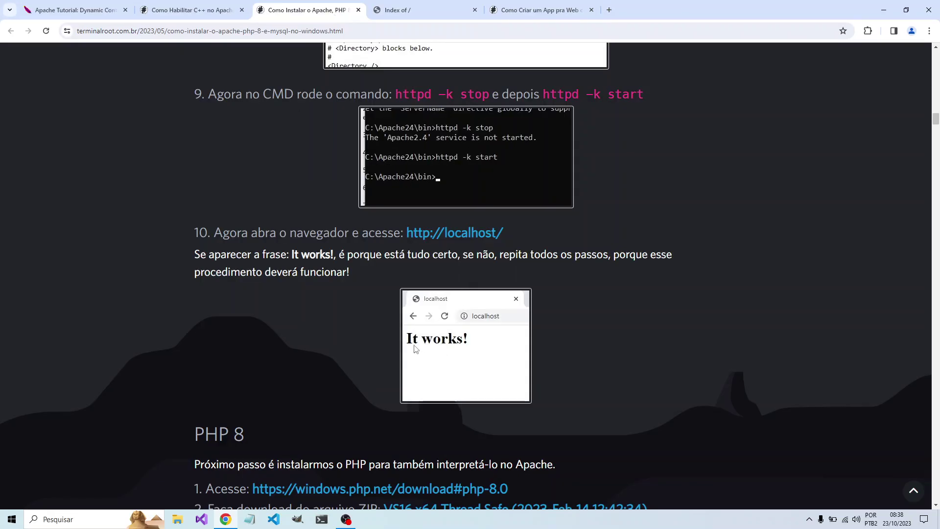
{"action": "left_click", "coordinate": [418, 14]}
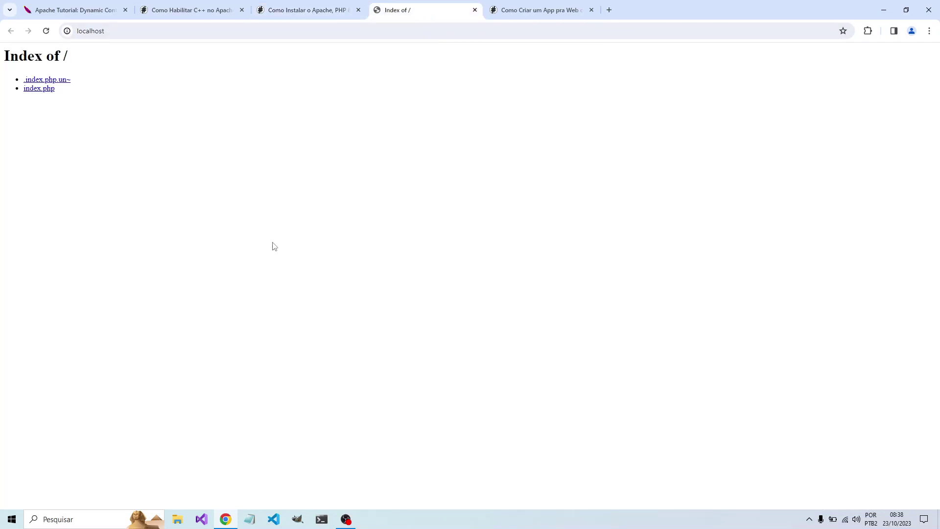
{"action": "left_click", "coordinate": [309, 10]}
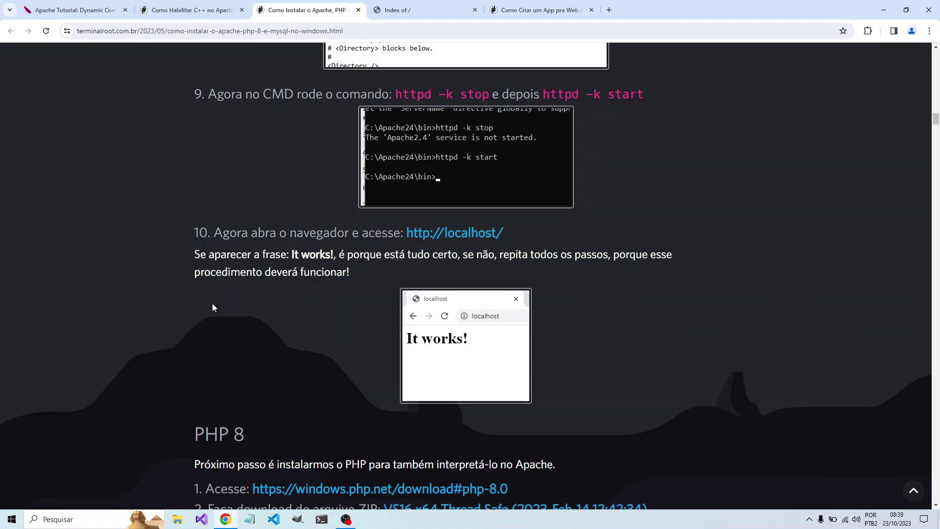
{"action": "left_click", "coordinate": [178, 518]}
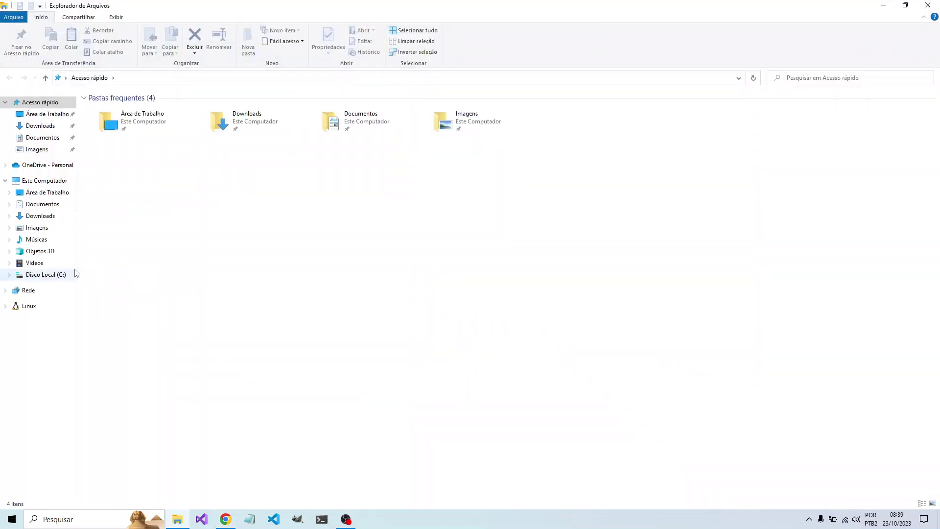
- Browse drive C: into Apache24, glance at htdocs, then open C:\Apache24\cgi-bin
{"action": "left_click", "coordinate": [61, 274]}
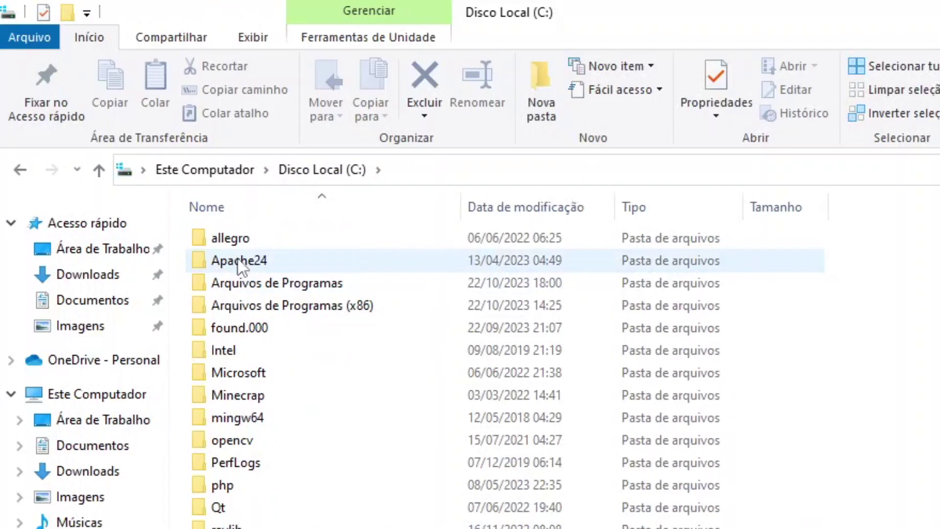
{"action": "double_click", "coordinate": [238, 264]}
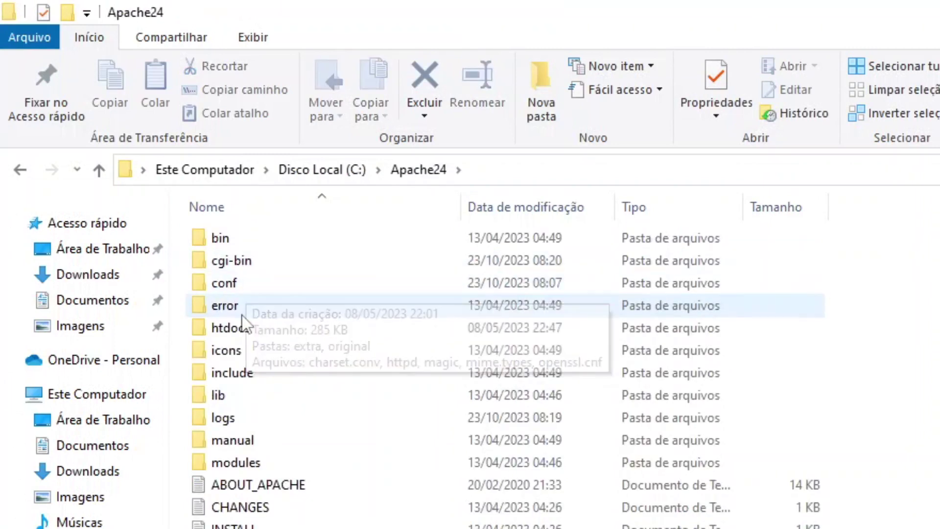
{"action": "double_click", "coordinate": [243, 327]}
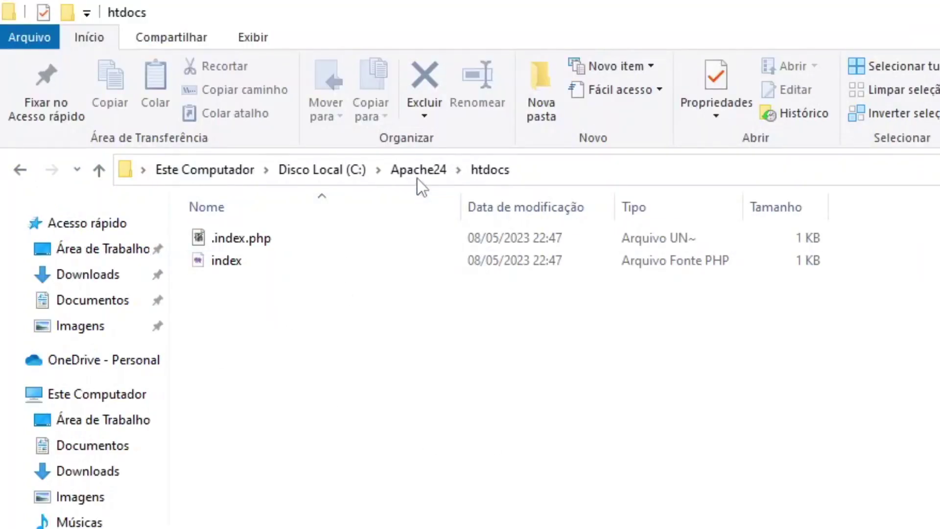
{"action": "left_click", "coordinate": [419, 173]}
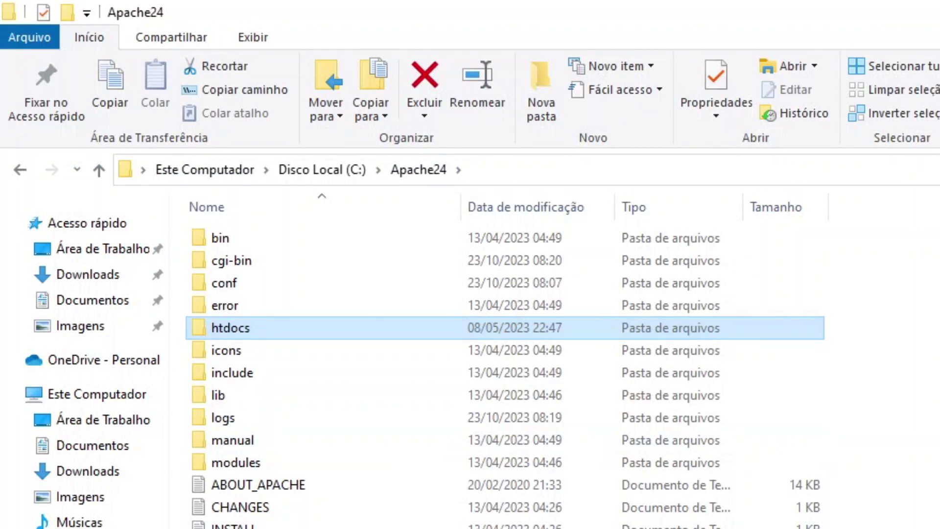
{"action": "double_click", "coordinate": [231, 267]}
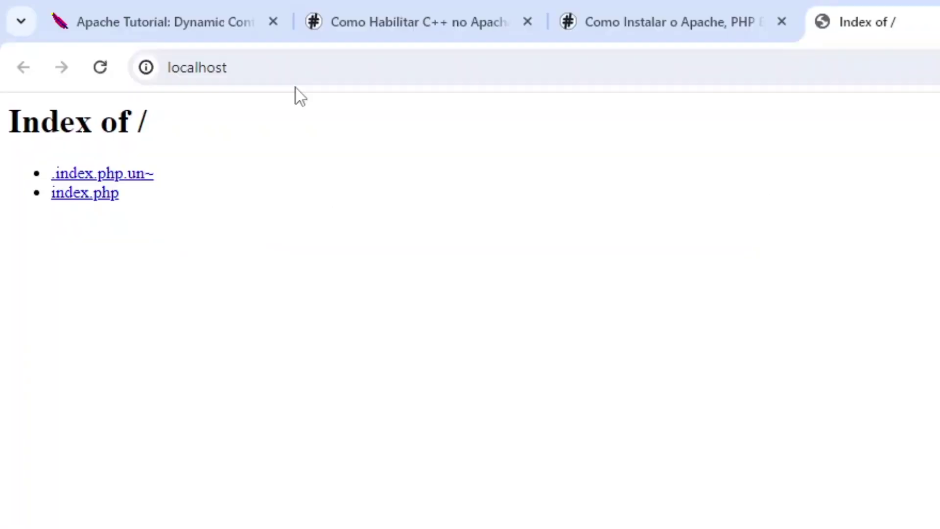
- Load localhost/cgi-bin and then localhost/cgi-bin/ in the address bar
{"action": "left_click", "coordinate": [295, 81]}
{"action": "left_click", "coordinate": [296, 69]}
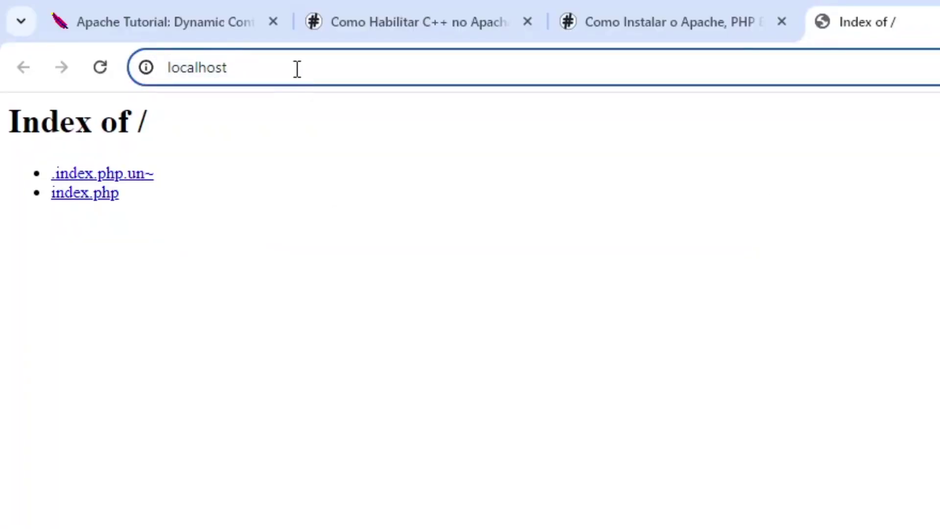
{"action": "type", "text": "/"}
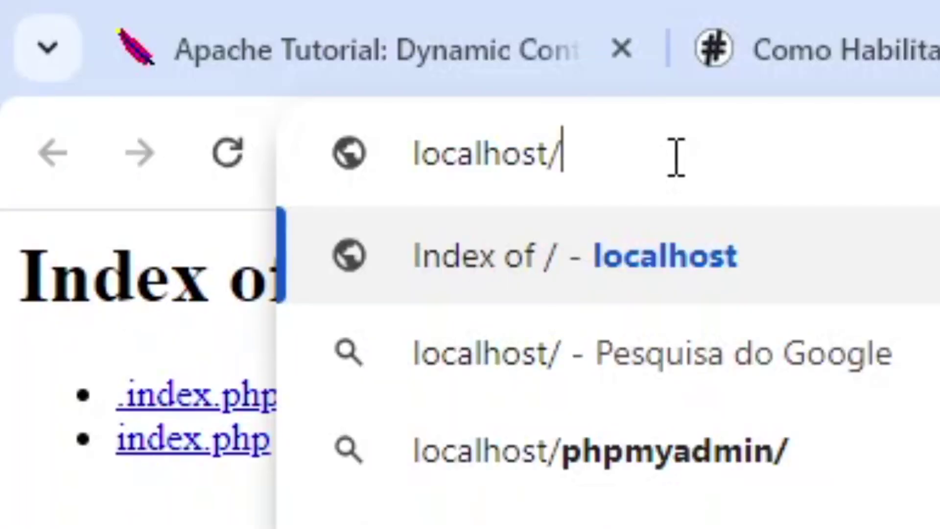
{"action": "type", "text": "cgi-bin"}
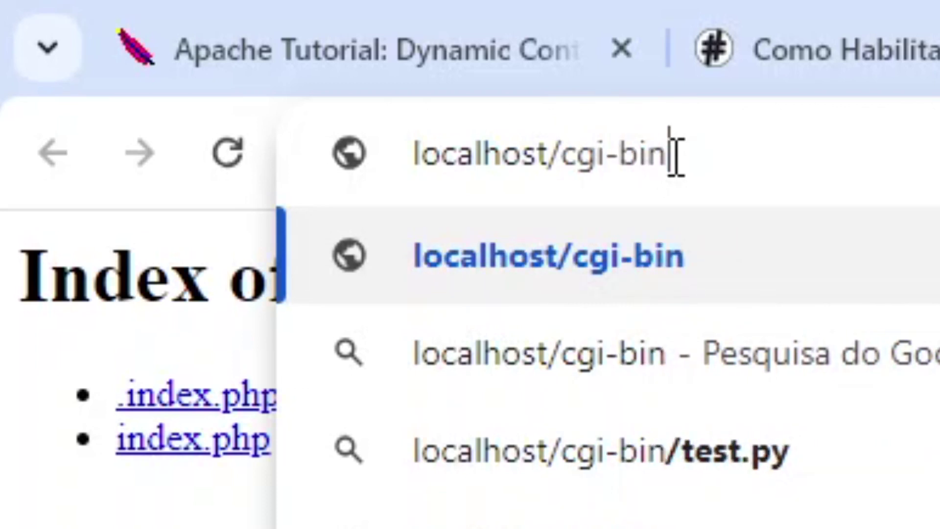
{"action": "type", "text": "/"}
{"action": "left_click", "coordinate": [675, 156]}
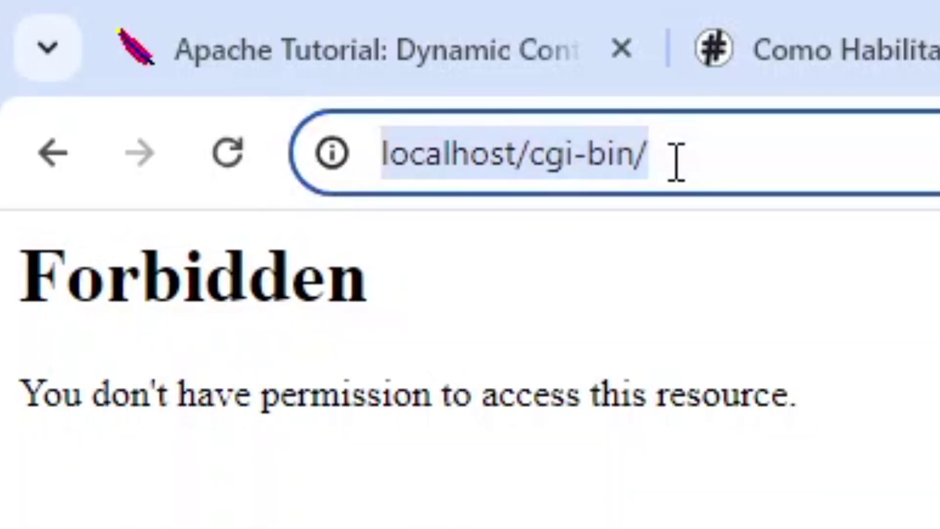
{"action": "left_click", "coordinate": [675, 157]}
{"action": "key", "text": "BackSpace"}
{"action": "key", "text": "Return"}
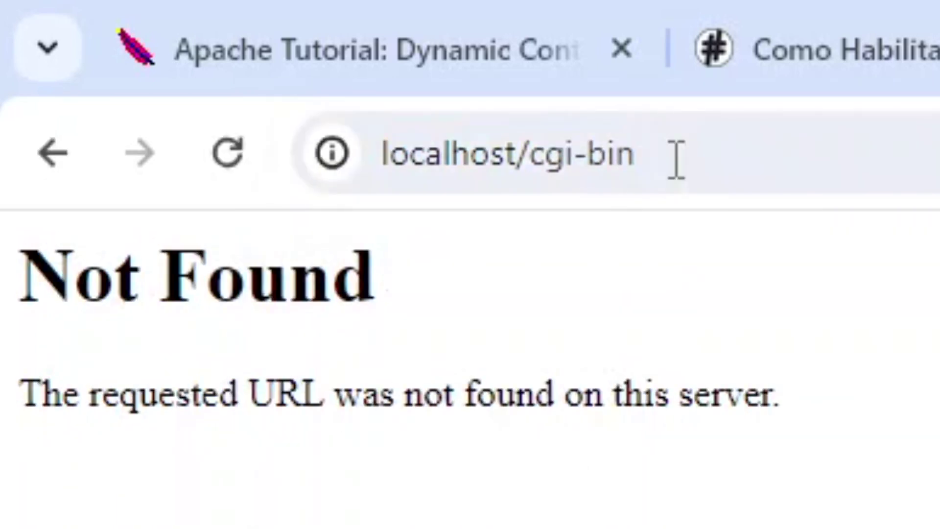
{"action": "left_click", "coordinate": [676, 157]}
{"action": "left_click", "coordinate": [676, 156]}
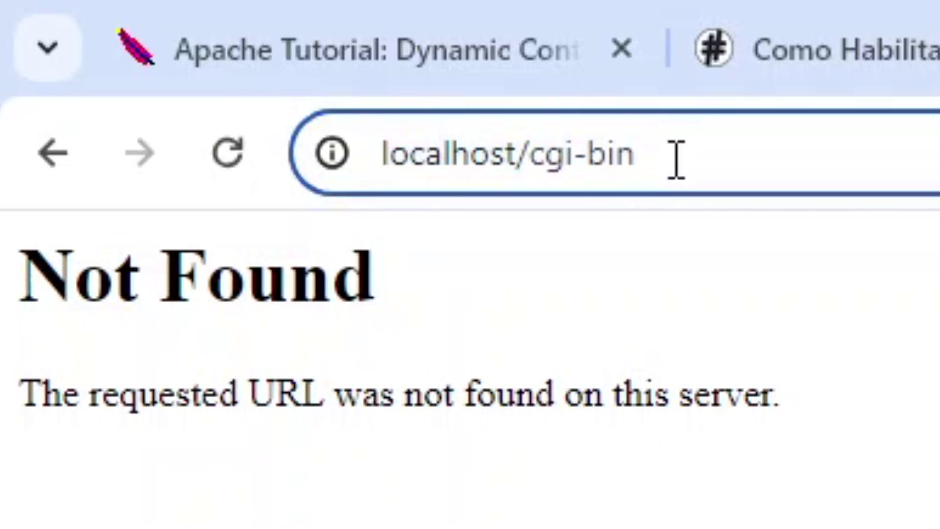
{"action": "type", "text": "/"}
{"action": "key", "text": "Return"}
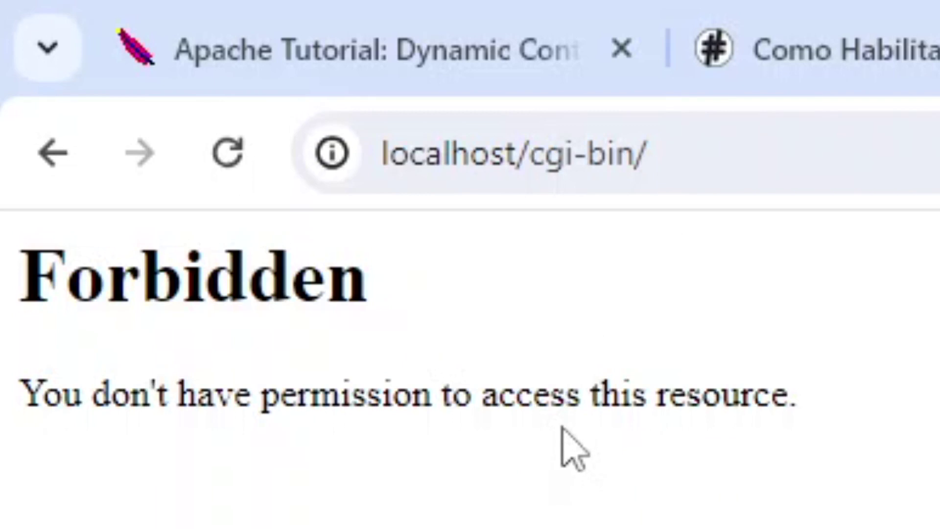
- Request localhost/cgi-bin/printenv, then localhost/cgi-bin/printenv.pl, which returns an Internal Server Error
{"action": "left_click", "coordinate": [712, 166]}
{"action": "left_click", "coordinate": [712, 166]}
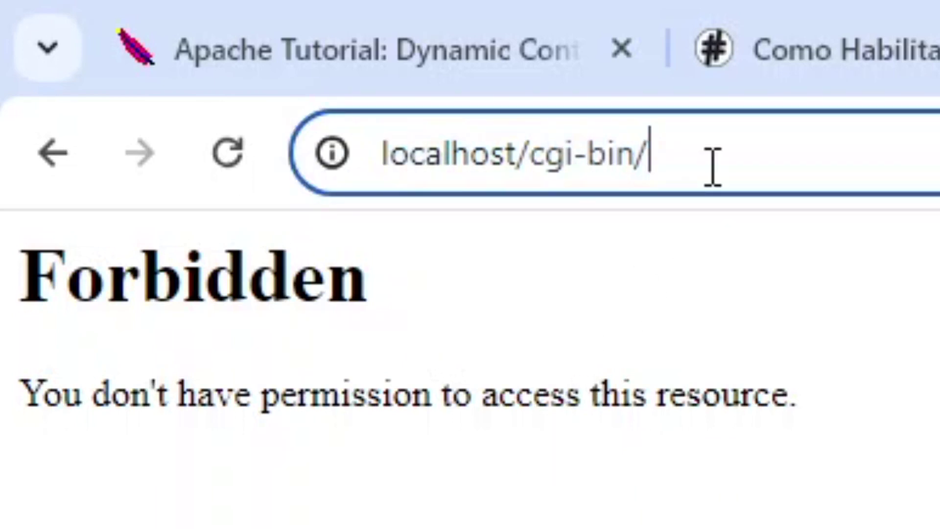
{"action": "type", "text": "print"}
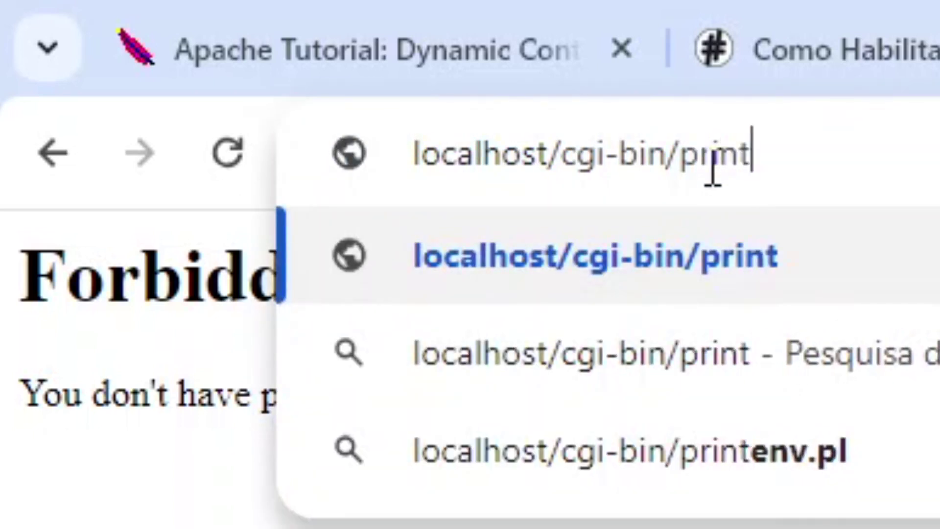
{"action": "type", "text": "env"}
{"action": "key", "text": "Return"}
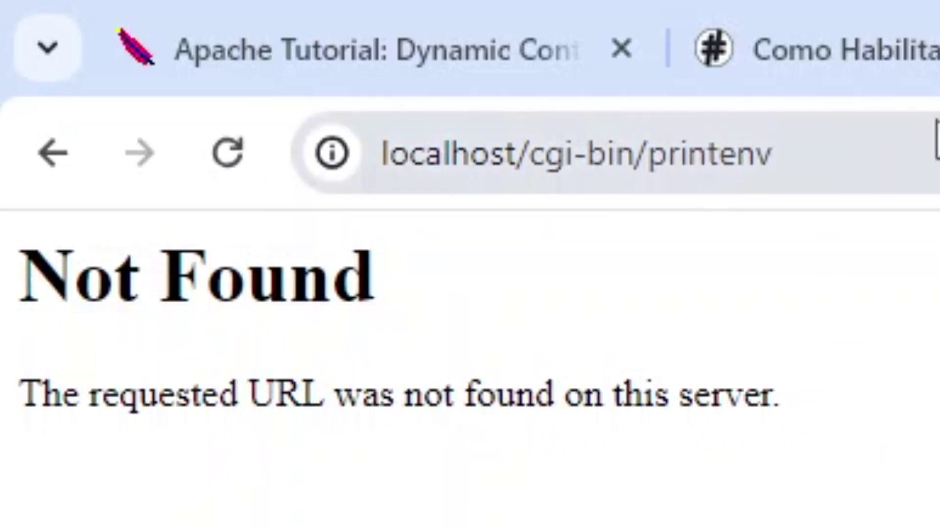
{"action": "double_click", "coordinate": [895, 137]}
{"action": "left_click", "coordinate": [894, 137]}
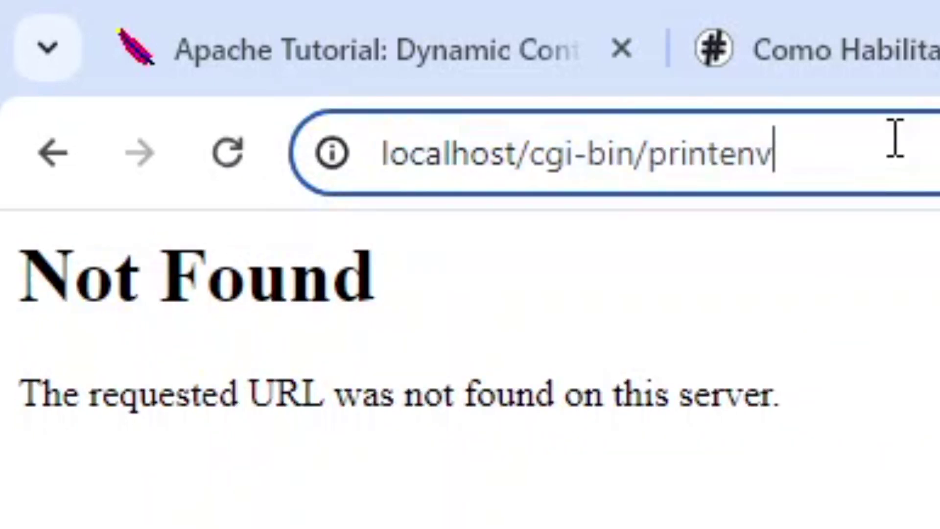
{"action": "type", "text": ".pl"}
{"action": "key", "text": "Return"}
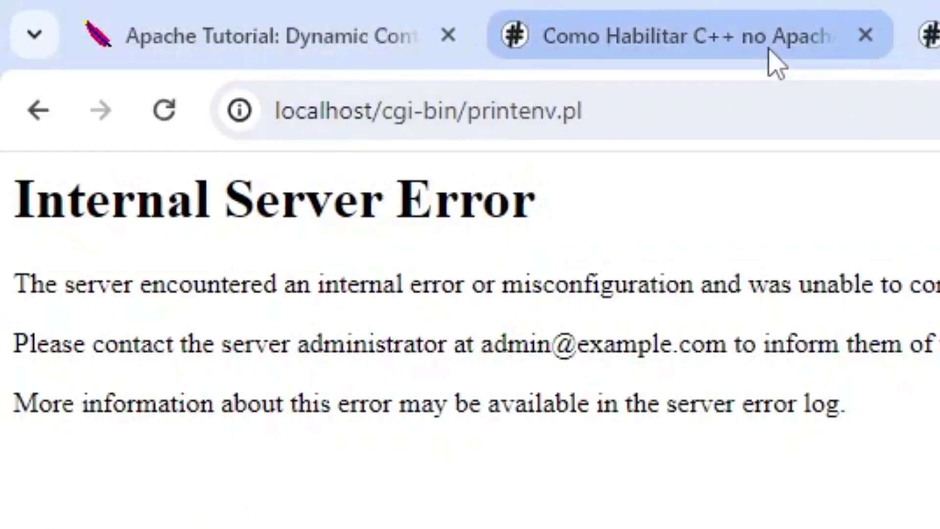
- Switch to the 'Como Habilitar C++ no Apache' article and select its example C++ program code
{"action": "left_click", "coordinate": [771, 54]}
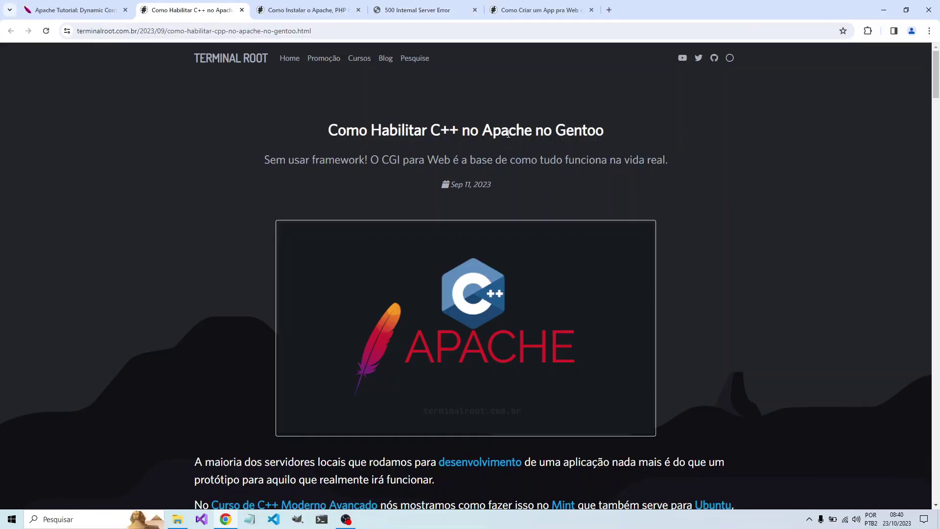
{"action": "scroll", "coordinate": [169, 216], "scroll_direction": "down", "scroll_amount": 8}
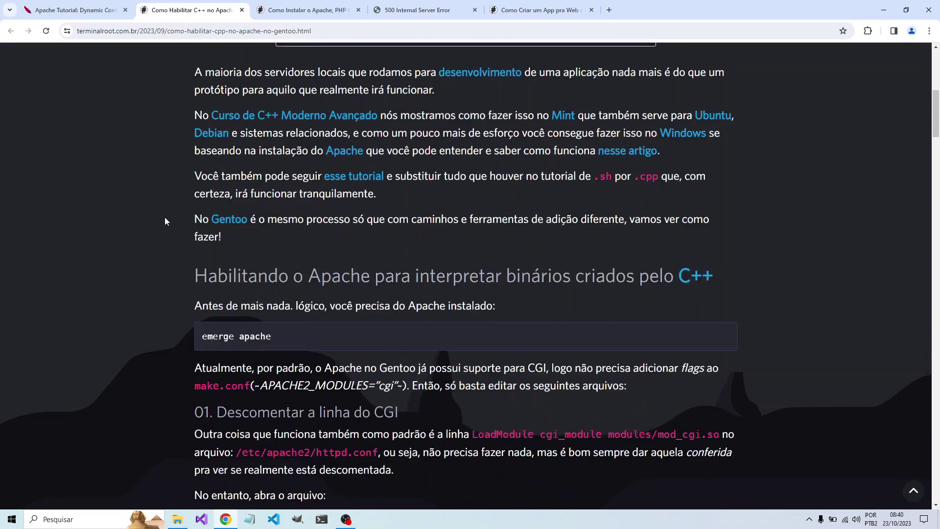
{"action": "scroll", "coordinate": [165, 216], "scroll_direction": "down", "scroll_amount": 5}
{"action": "scroll", "coordinate": [147, 220], "scroll_direction": "down", "scroll_amount": 3}
{"action": "scroll", "coordinate": [146, 218], "scroll_direction": "down", "scroll_amount": 7}
{"action": "scroll", "coordinate": [146, 218], "scroll_direction": "down", "scroll_amount": 8}
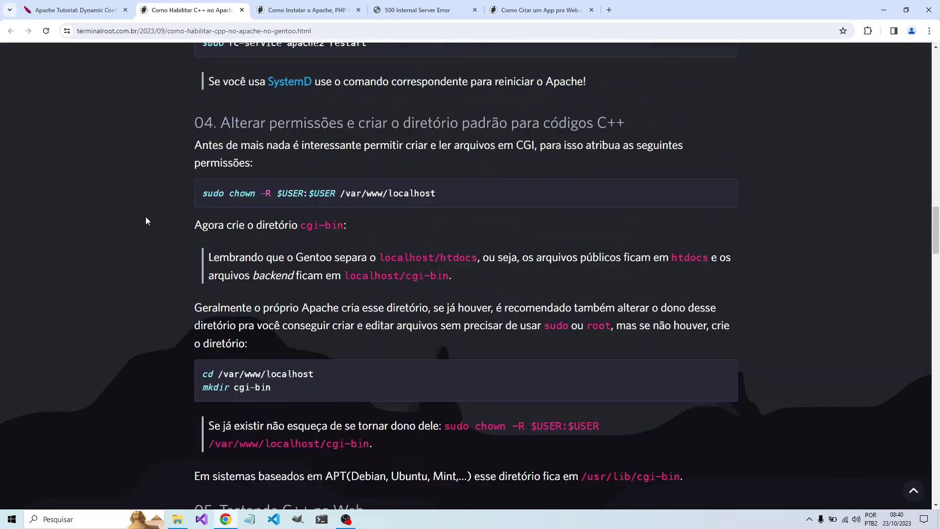
{"action": "scroll", "coordinate": [146, 218], "scroll_direction": "down", "scroll_amount": 8}
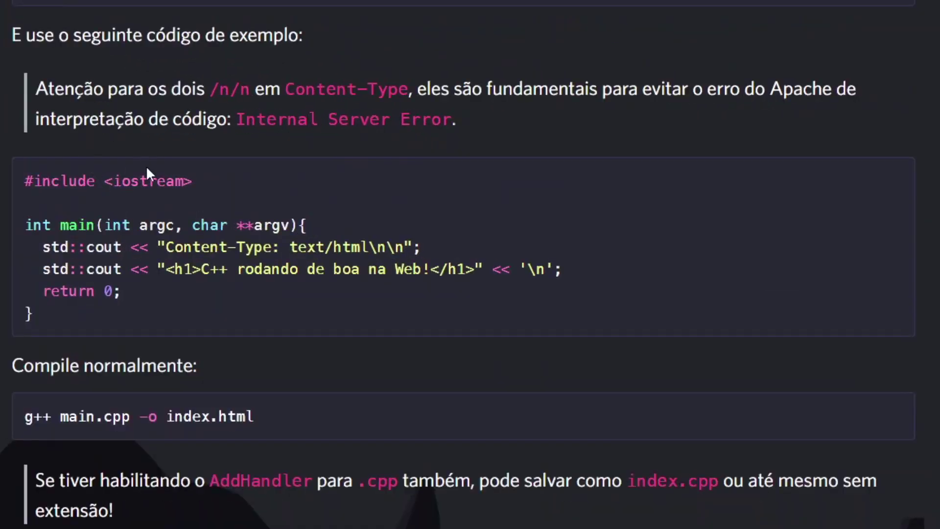
{"action": "left_click_drag", "start_coordinate": [33, 313], "coordinate": [10, 192]}
{"action": "key", "text": "ctrl+c"}
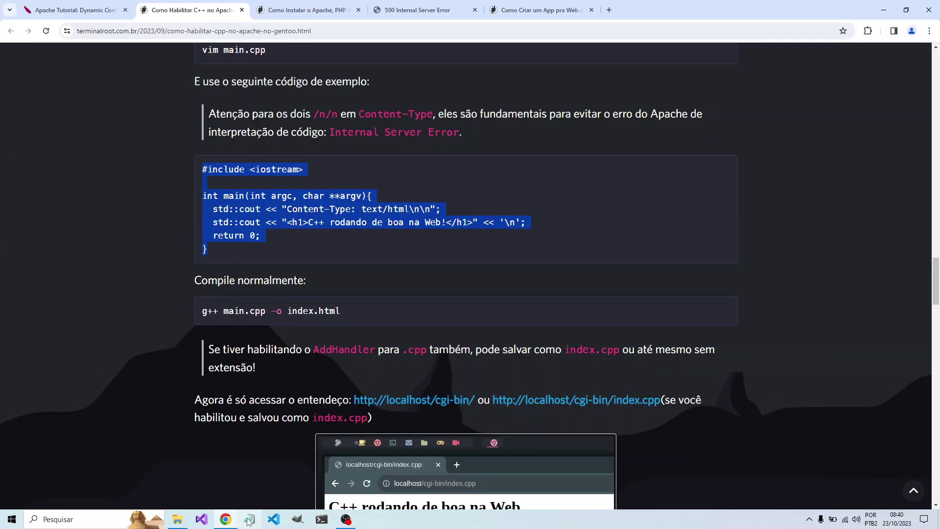
{"action": "left_click", "coordinate": [177, 519]}
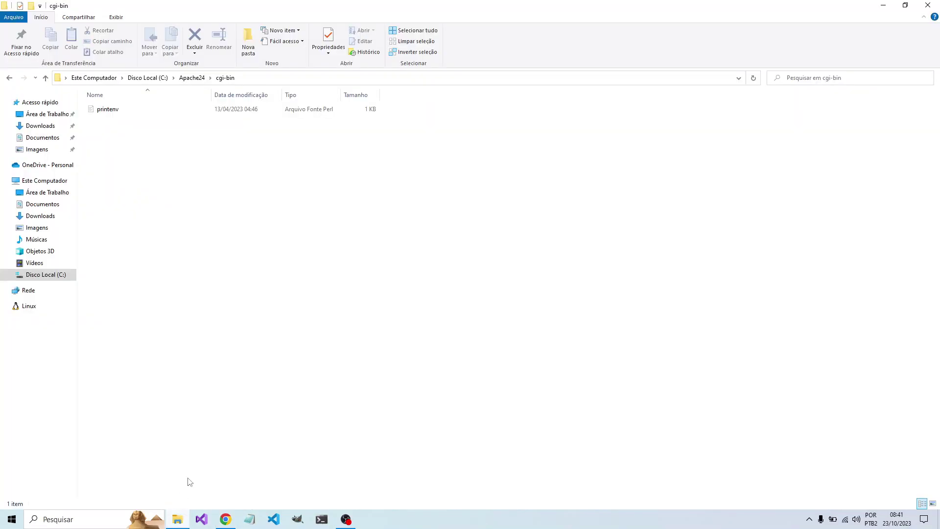
- Open the cgi-bin folder in Visual Studio Code using 'Abrir com Code'
{"action": "right_click", "coordinate": [203, 197]}
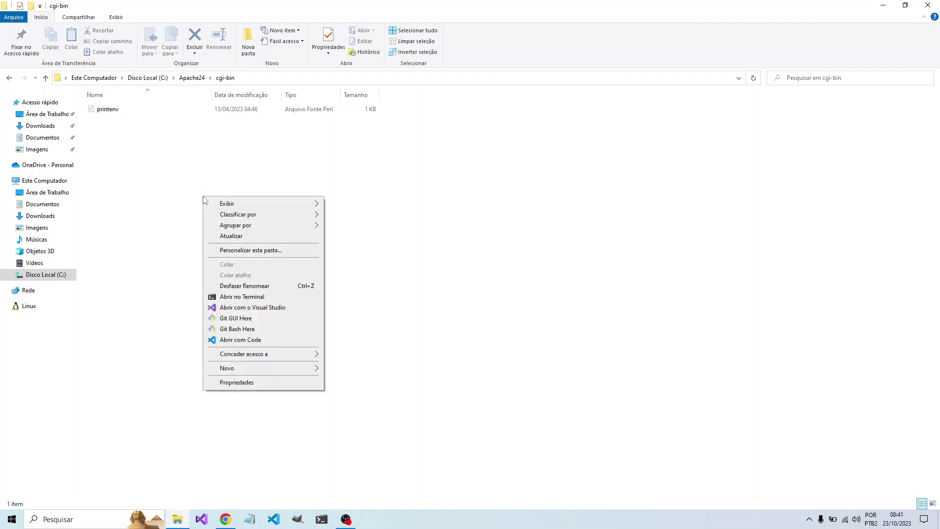
{"action": "left_click", "coordinate": [237, 339]}
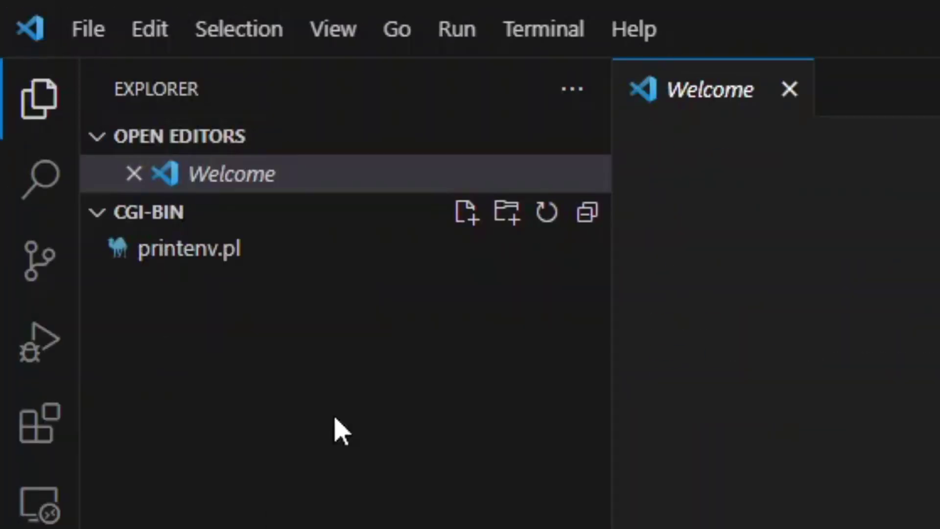
- Create main.cpp in cgi-bin, paste the copied C++ CGI program into it and save
{"action": "left_click", "coordinate": [466, 215]}
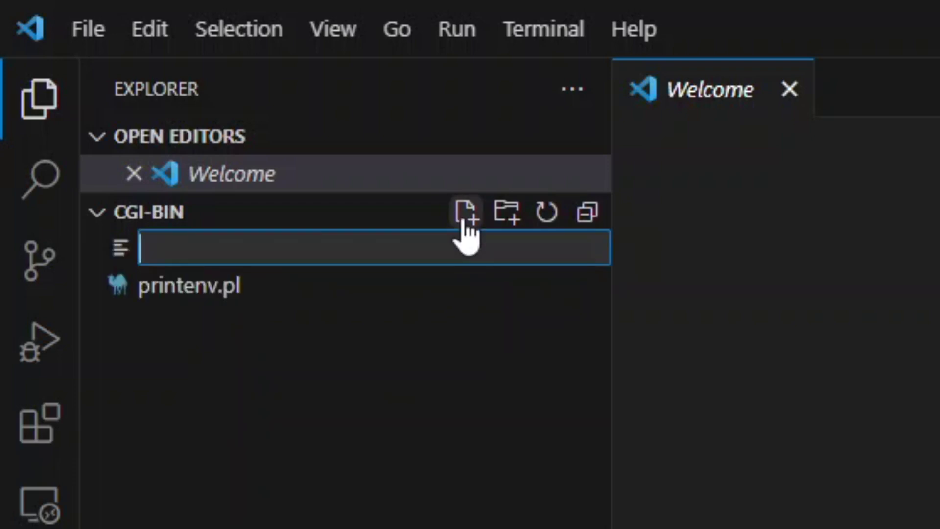
{"action": "type", "text": "main"}
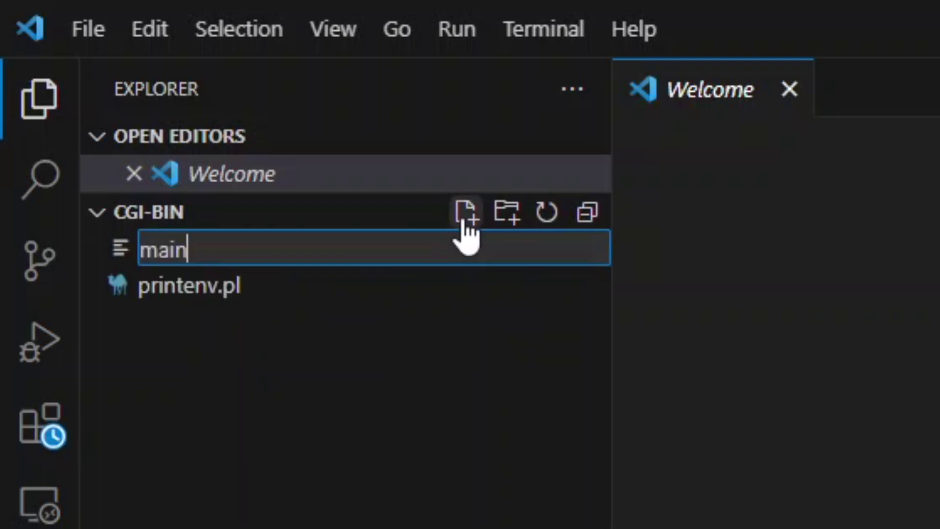
{"action": "type", "text": ".cpp"}
{"action": "key", "text": "Return"}
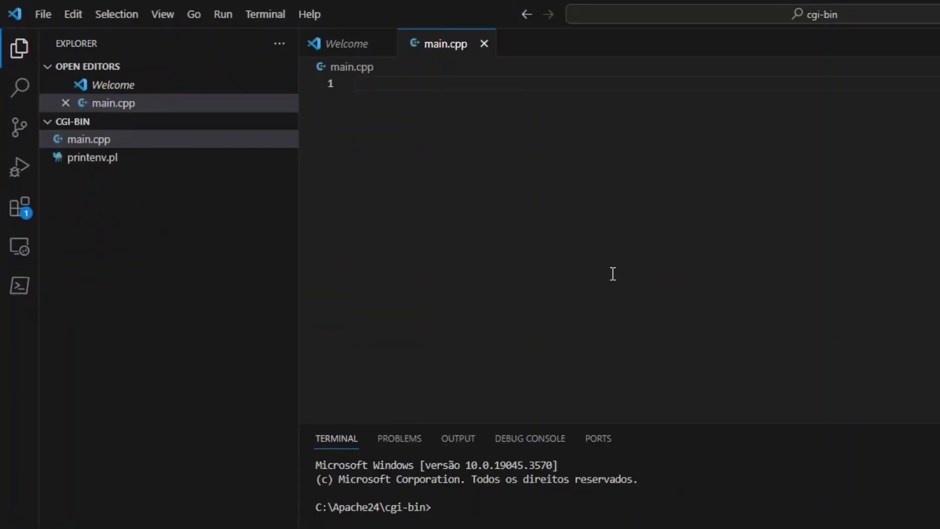
{"action": "key", "text": "ctrl+v"}
{"action": "key", "text": "ctrl+s"}
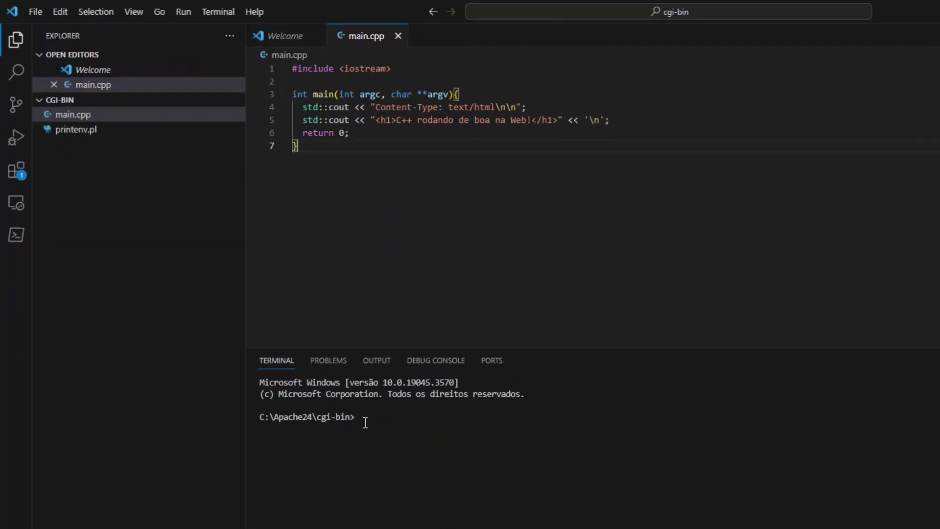
{"action": "left_click", "coordinate": [363, 420]}
{"action": "key", "text": "ctrl+grave"}
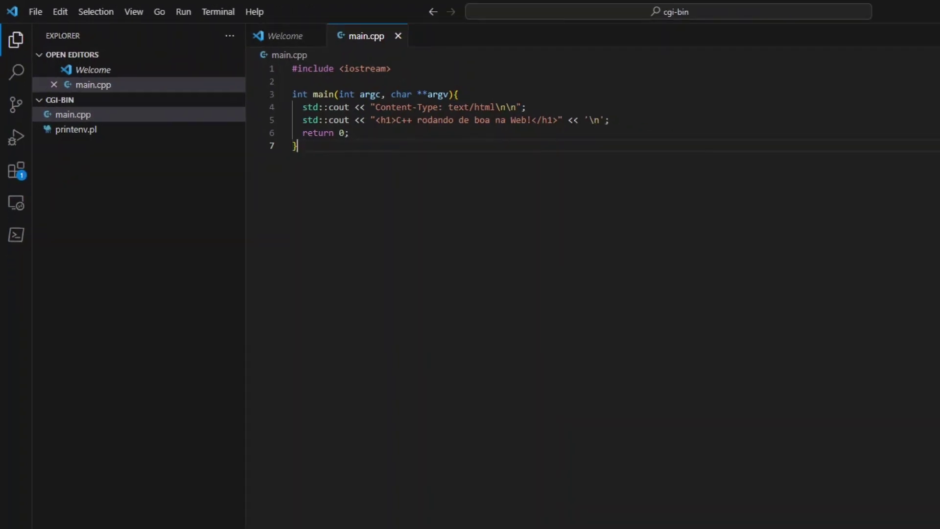
{"action": "left_click", "coordinate": [222, 11]}
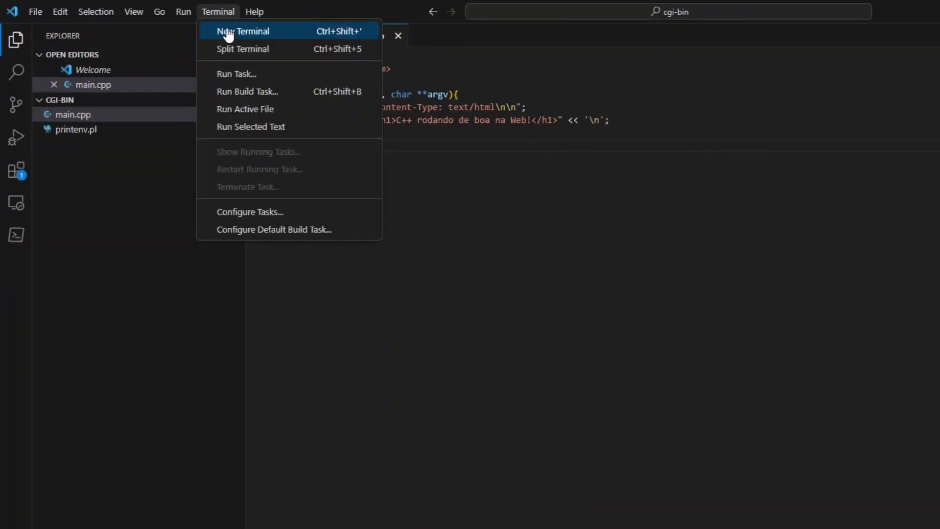
- In a new terminal, compile main.cpp with g++ main.cpp
{"action": "key", "text": "Return"}
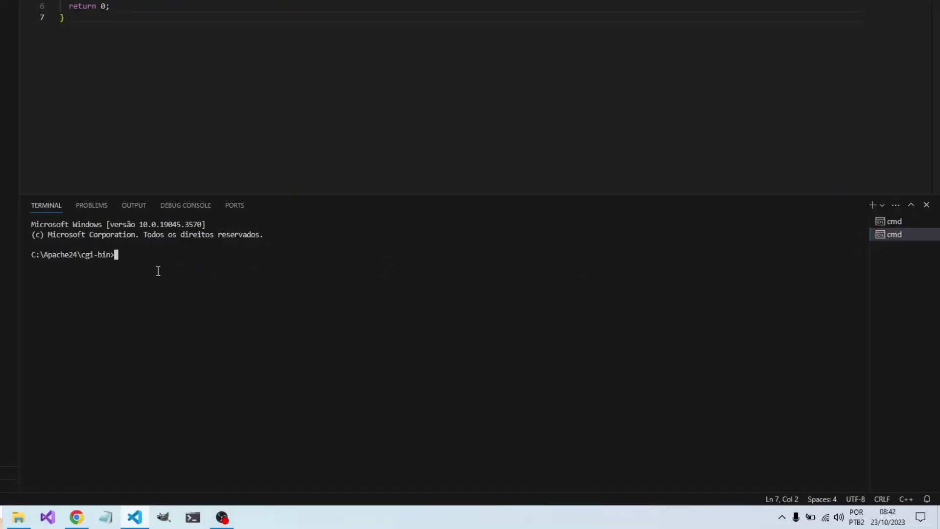
{"action": "type", "text": "g"}
{"action": "type", "text": "++ "}
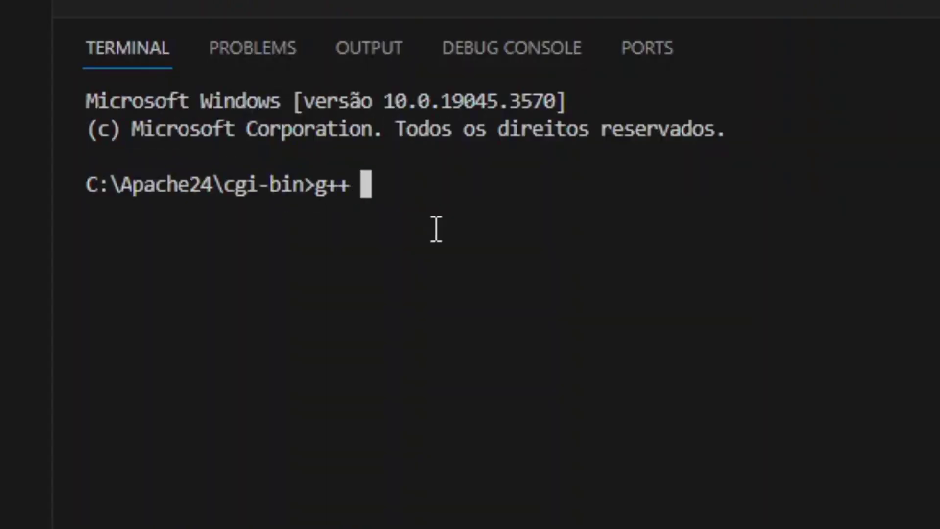
{"action": "type", "text": "main."}
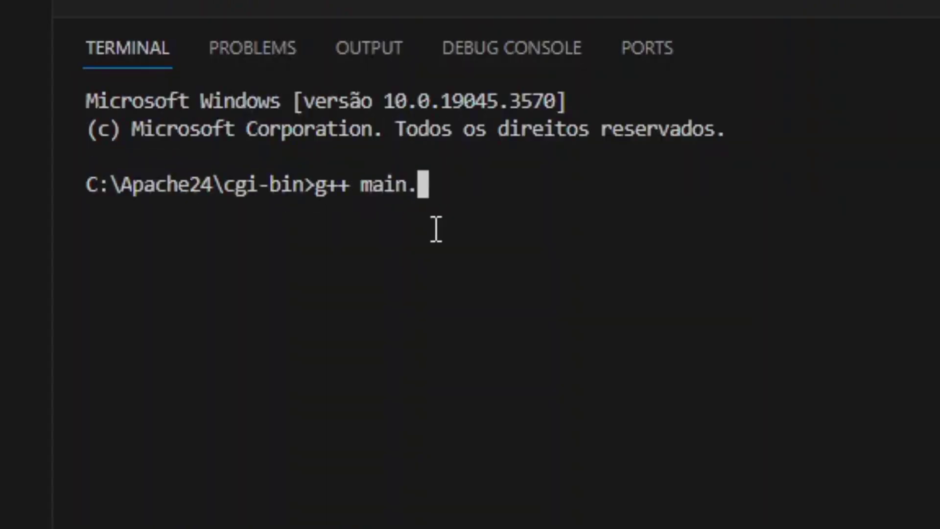
{"action": "type", "text": "cpp"}
{"action": "key", "text": "Return"}
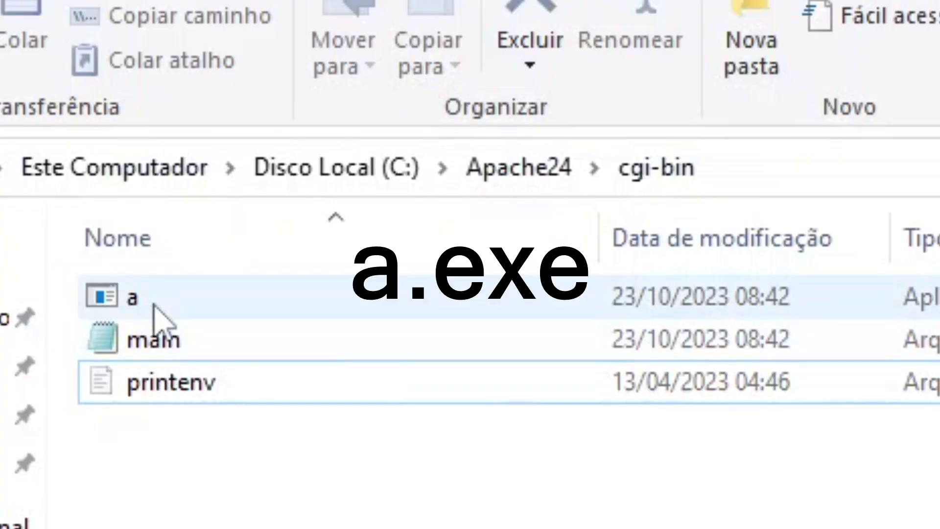
- Delete the old a executable and recompile with g++ main.cpp -o index.html
{"action": "left_click", "coordinate": [153, 300]}
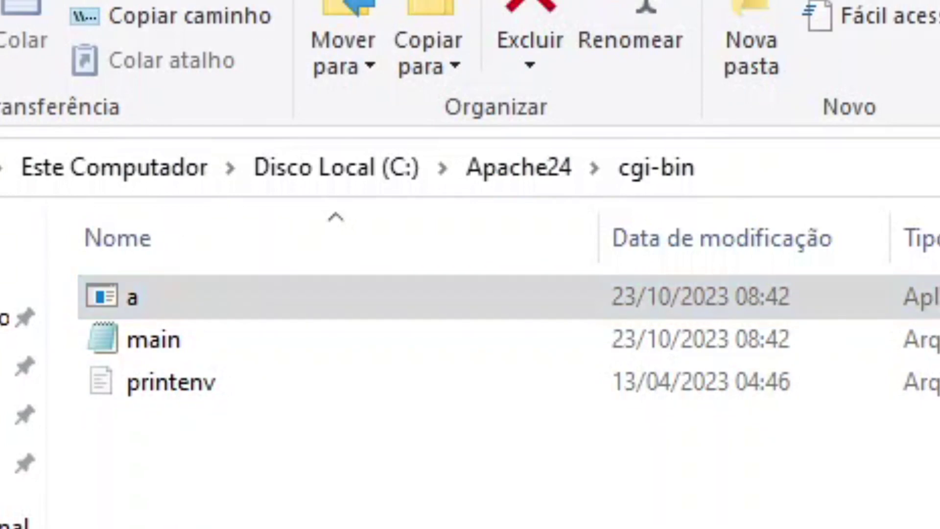
{"action": "key", "text": "Delete"}
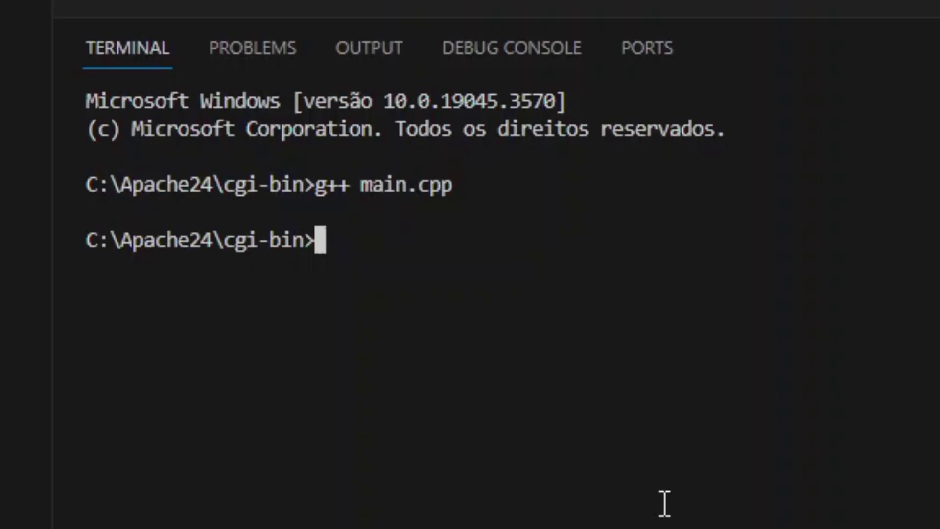
{"action": "key", "text": "Up"}
{"action": "type", "text": "-o"}
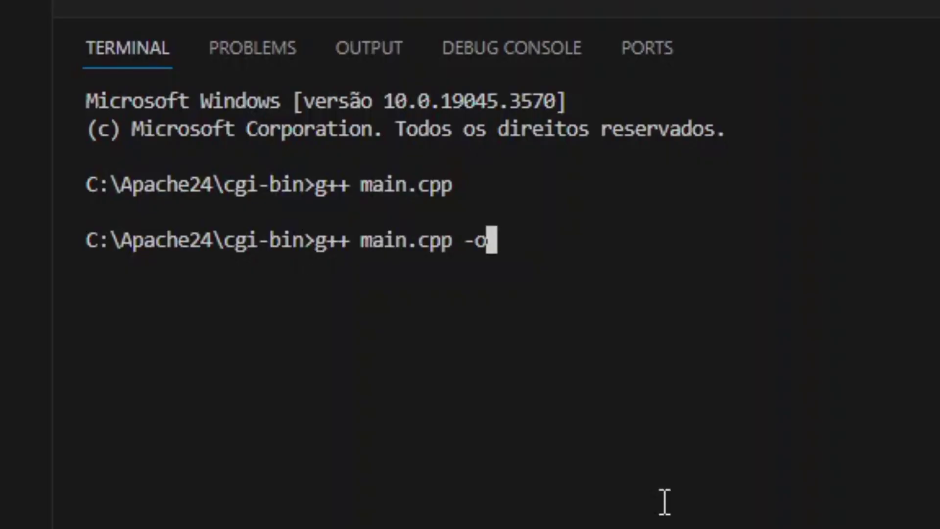
{"action": "type", "text": " index.html"}
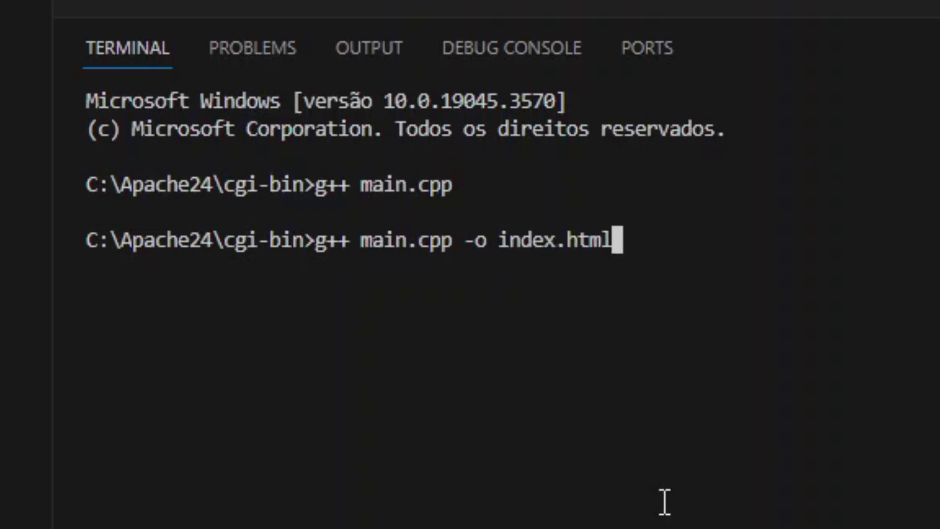
{"action": "key", "text": "Return"}
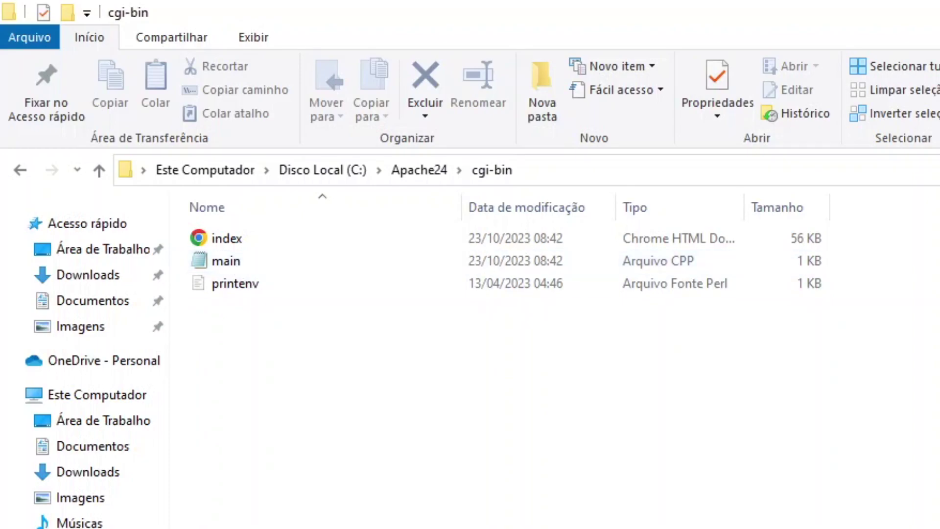
- Strip printenv.pl from the localhost address and load localhost/cgi-bin/ to see 'C++ rodando de boa na Web!'
{"action": "left_click", "coordinate": [225, 519]}
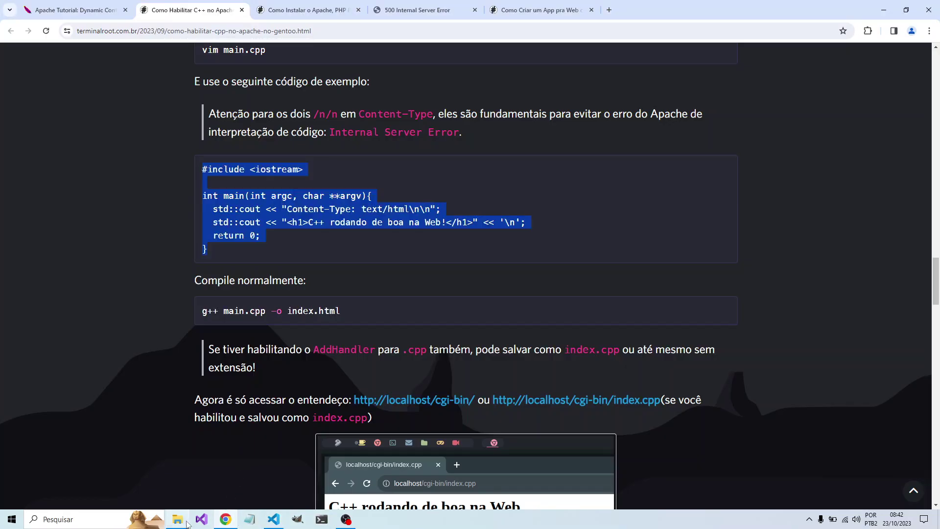
{"action": "left_click", "coordinate": [265, 521]}
{"action": "mouse_move", "coordinate": [225, 519]}
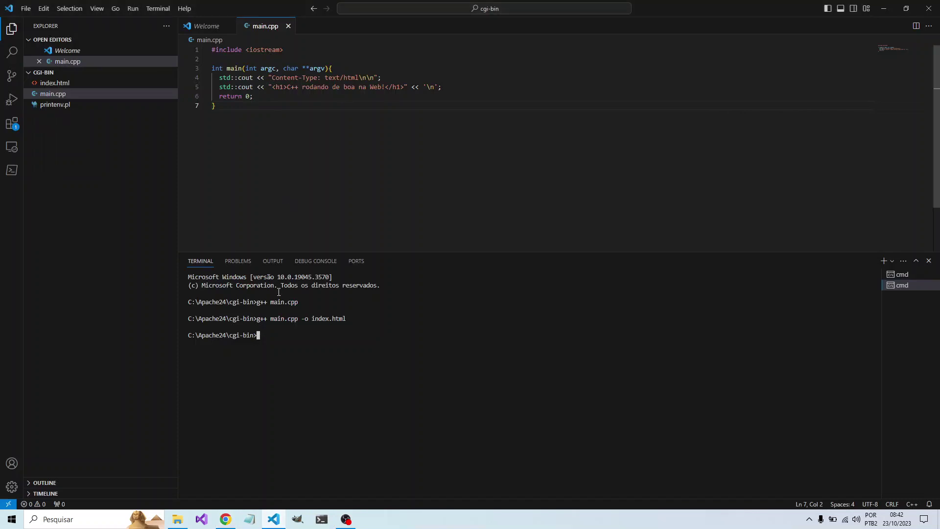
{"action": "left_click", "coordinate": [254, 448]}
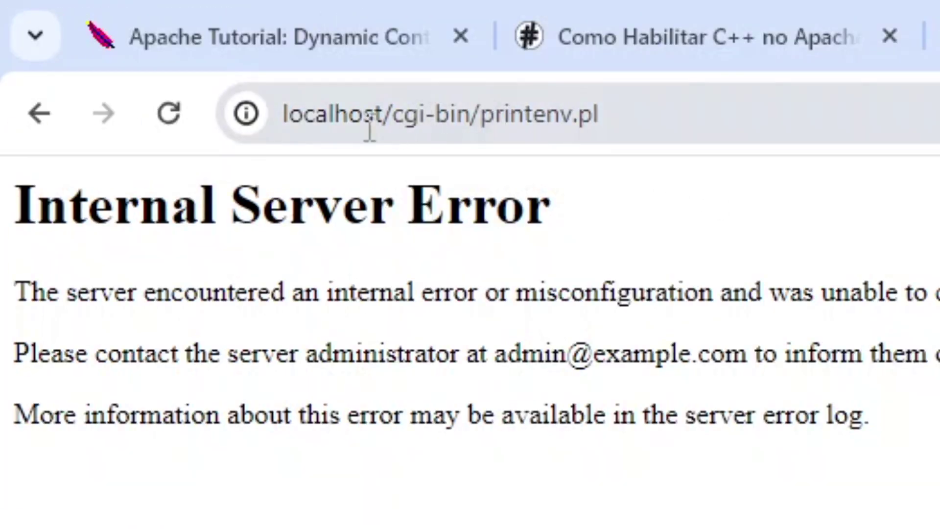
{"action": "left_click_drag", "start_coordinate": [479, 116], "coordinate": [668, 115]}
{"action": "key", "text": "BackSpace"}
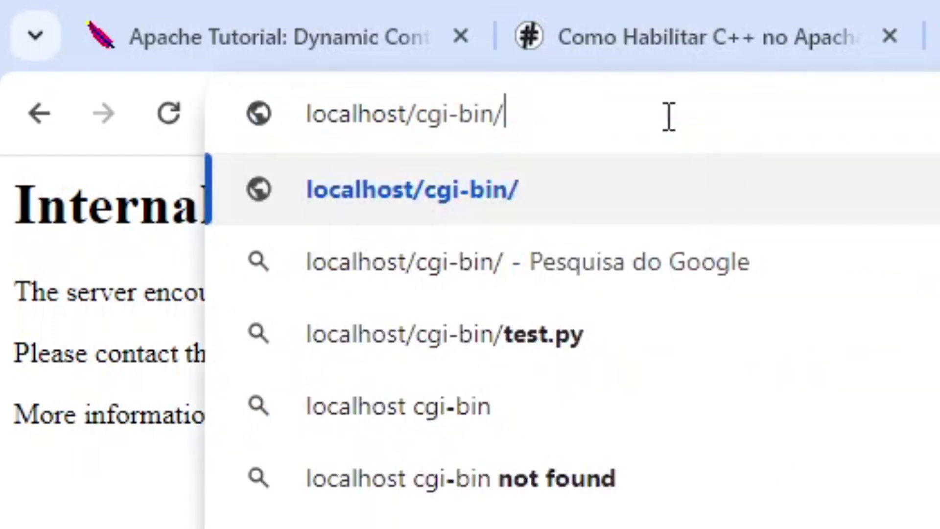
{"action": "key", "text": "Return"}
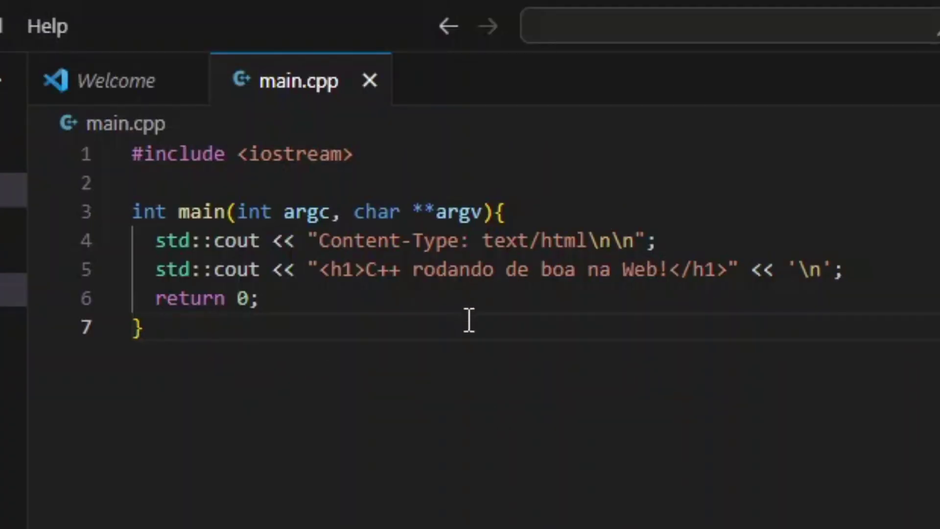
- Append 'Alterara' to line 5 of main.cpp, save, recompile into index.html and reload the page
{"action": "left_click", "coordinate": [667, 270]}
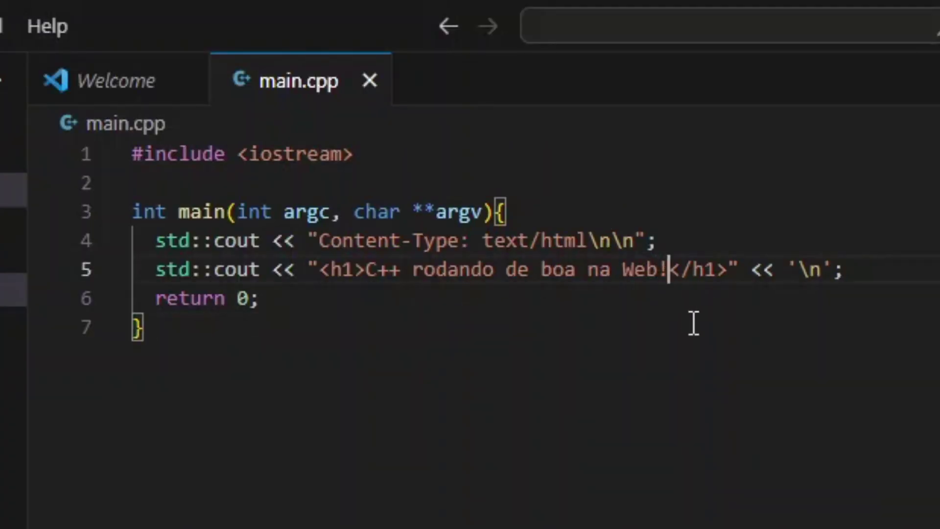
{"action": "type", "text": "Alterara"}
{"action": "key", "text": "ctrl+s"}
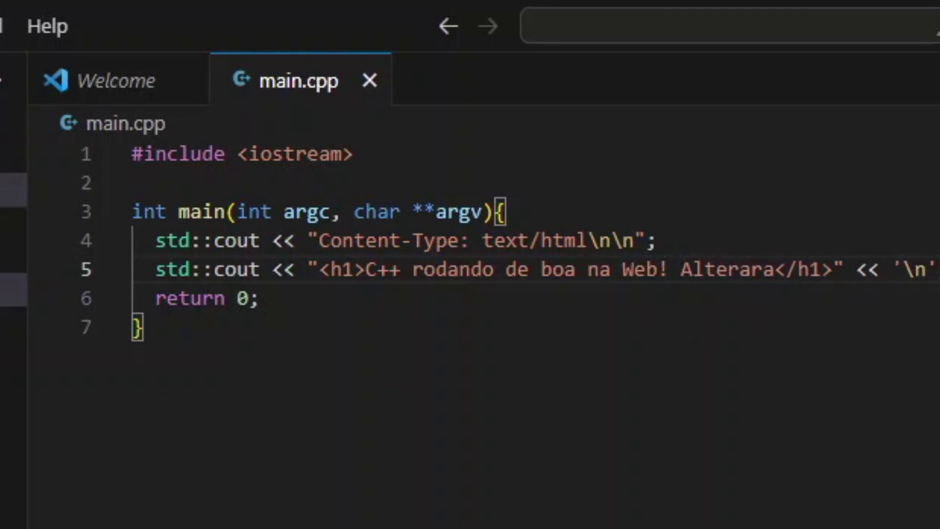
{"action": "key", "text": "Up"}
{"action": "key", "text": "Return"}
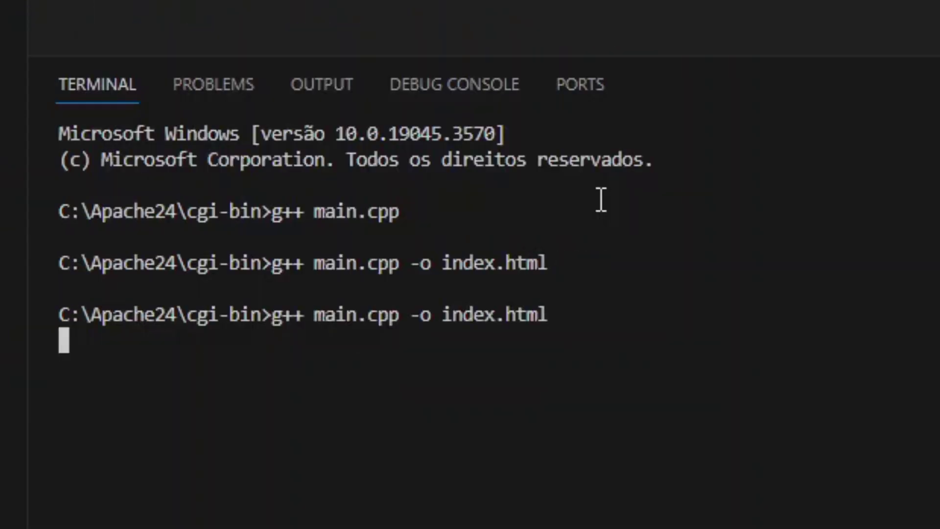
{"action": "key", "text": "F5"}
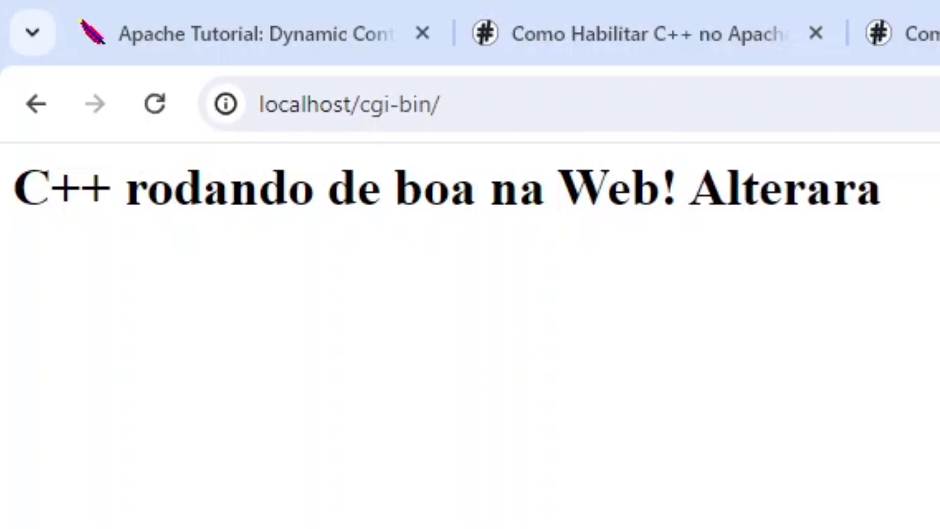
- Undo the Alterara addition on line 5 of main.cpp
{"action": "key", "text": "alt+Tab"}
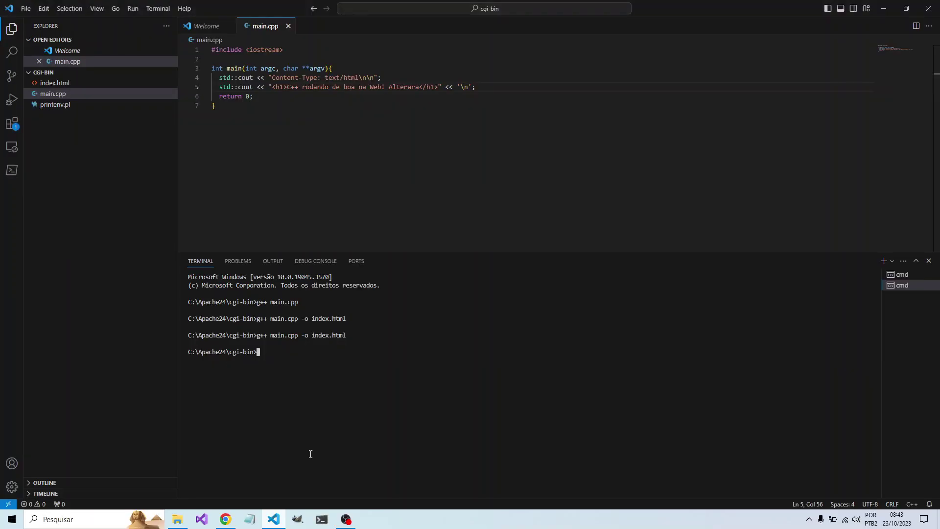
{"action": "key", "text": "ctrl+z"}
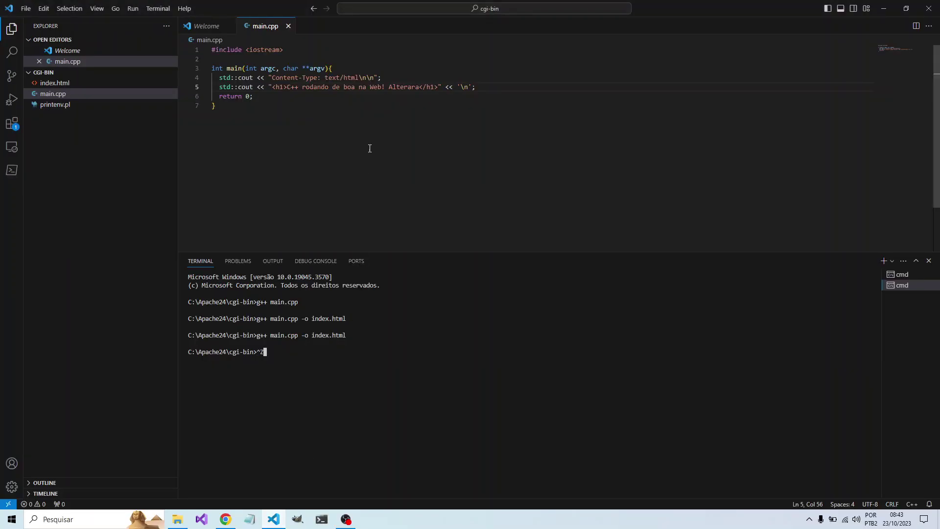
{"action": "key", "text": "BackSpace"}
{"action": "left_click", "coordinate": [369, 148]}
{"action": "key", "text": "ctrl+z"}
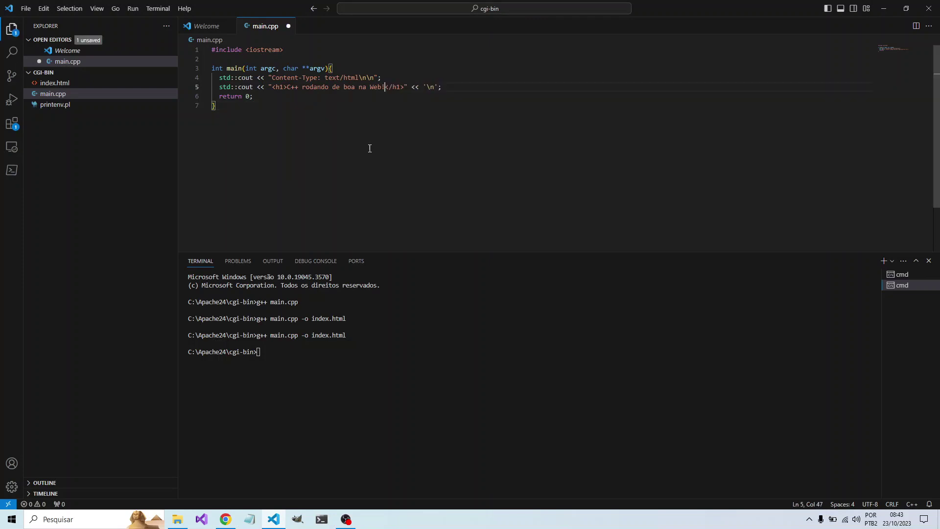
{"action": "left_click", "coordinate": [324, 400]}
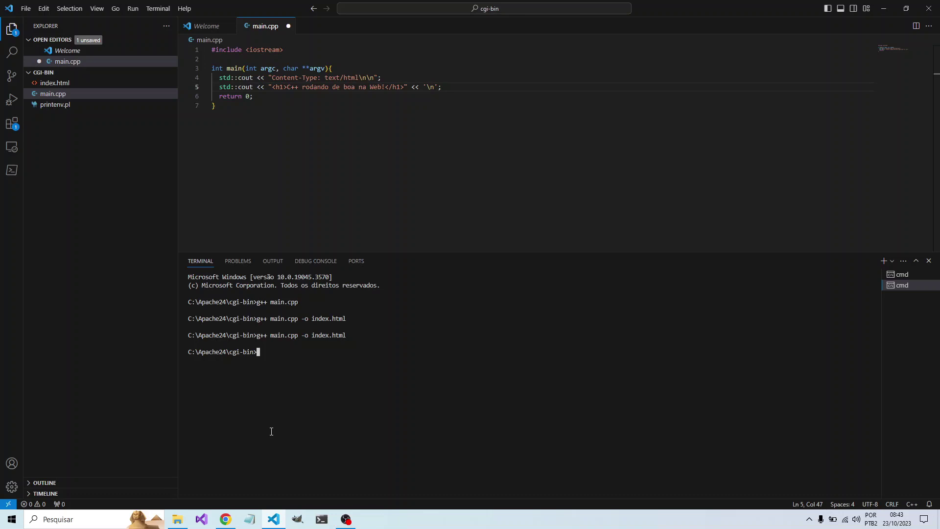
- Delete the old index file from the cgi-bin folder
{"action": "left_click", "coordinate": [226, 518]}
{"action": "left_click", "coordinate": [228, 16]}
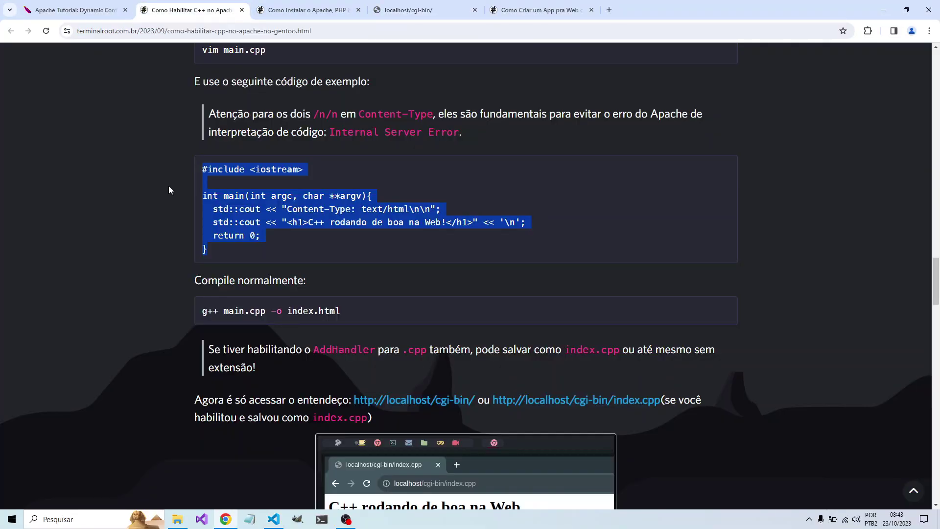
{"action": "left_click", "coordinate": [168, 190]}
{"action": "scroll", "coordinate": [168, 190], "scroll_direction": "up", "scroll_amount": 3}
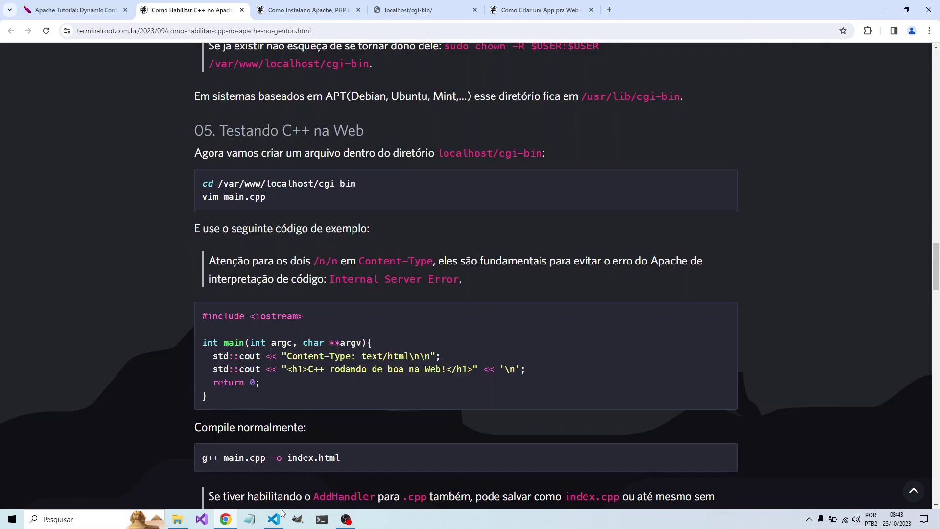
{"action": "left_click", "coordinate": [178, 519]}
{"action": "left_click", "coordinate": [218, 110]}
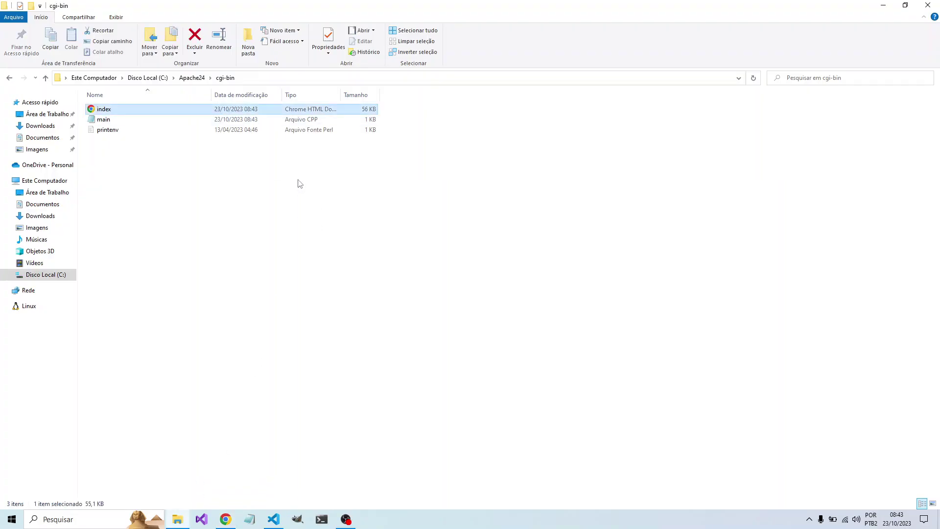
{"action": "key", "text": "Delete"}
{"action": "key", "text": "Return"}
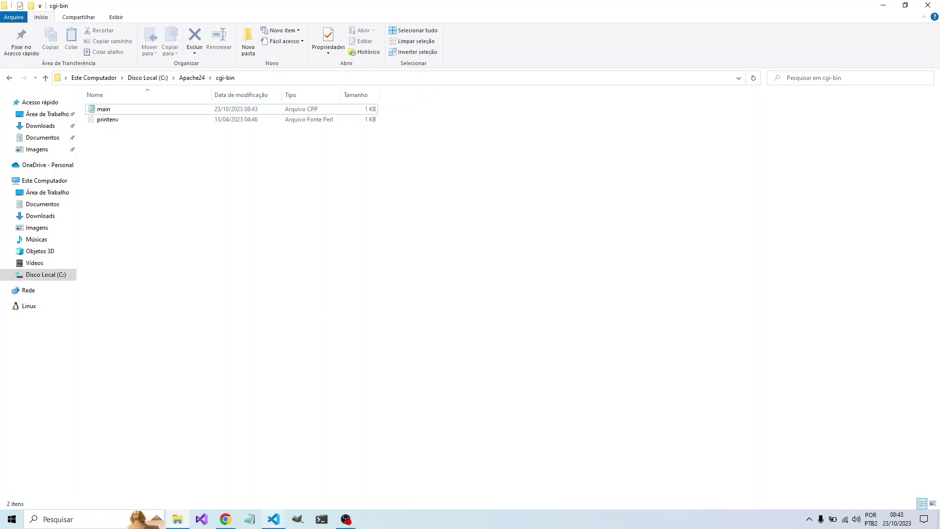
- Recompile with g++ main.cpp -o index.cpp instead of index.html
{"action": "key", "text": "alt+Tab"}
{"action": "key", "text": "Up"}
{"action": "key", "text": "BackSpace"}
{"action": "key", "text": "BackSpace"}
{"action": "key", "text": "BackSpace"}
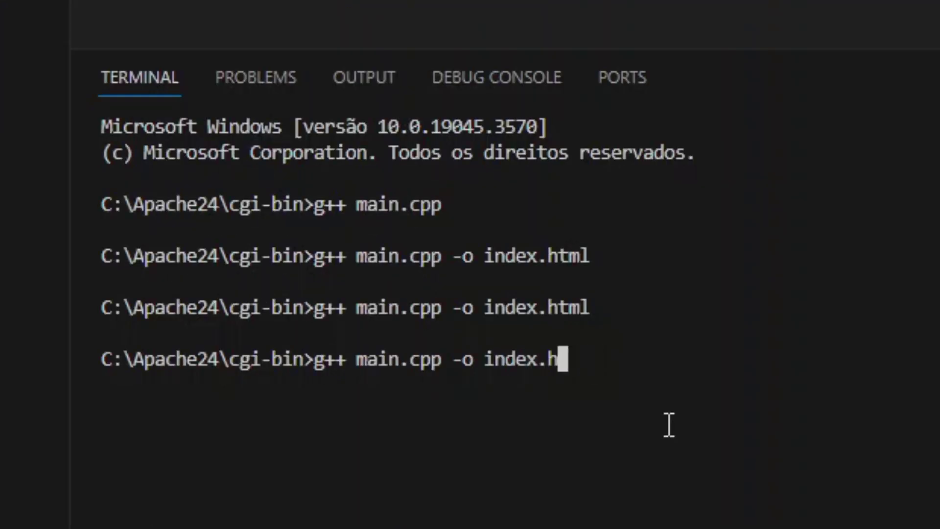
{"action": "key", "text": "BackSpace"}
{"action": "type", "text": "cpp"}
{"action": "key", "text": "Return"}
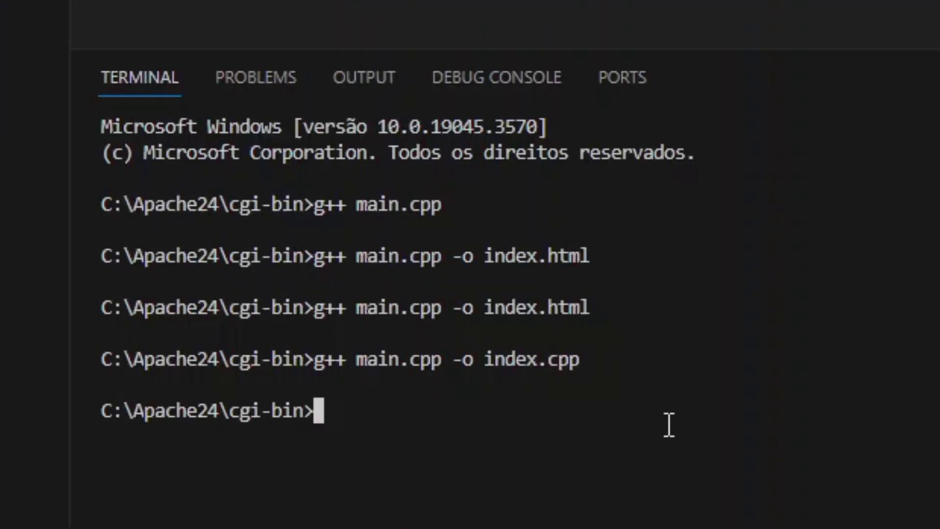
{"action": "key", "text": "alt+Tab"}
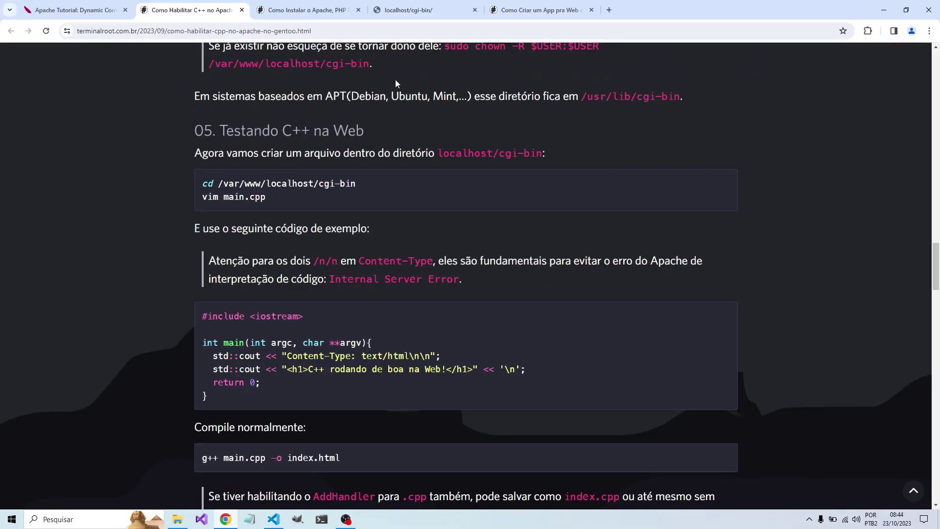
- Reload localhost/cgi-bin/, then open localhost/cgi-bin/index.cpp showing the 'Alterara' heading
{"action": "left_click", "coordinate": [386, 13]}
{"action": "left_click", "coordinate": [244, 31]}
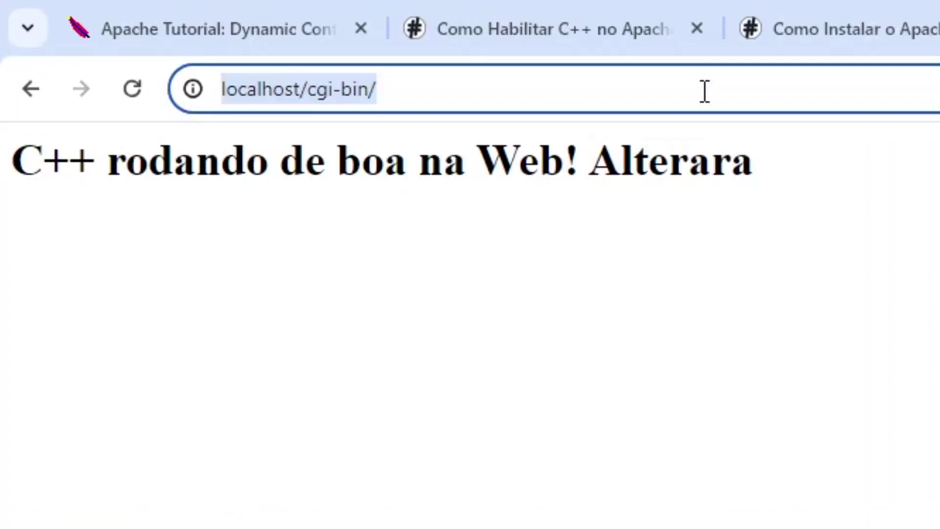
{"action": "key", "text": "Return"}
{"action": "left_click", "coordinate": [704, 91]}
{"action": "left_click", "coordinate": [704, 91]}
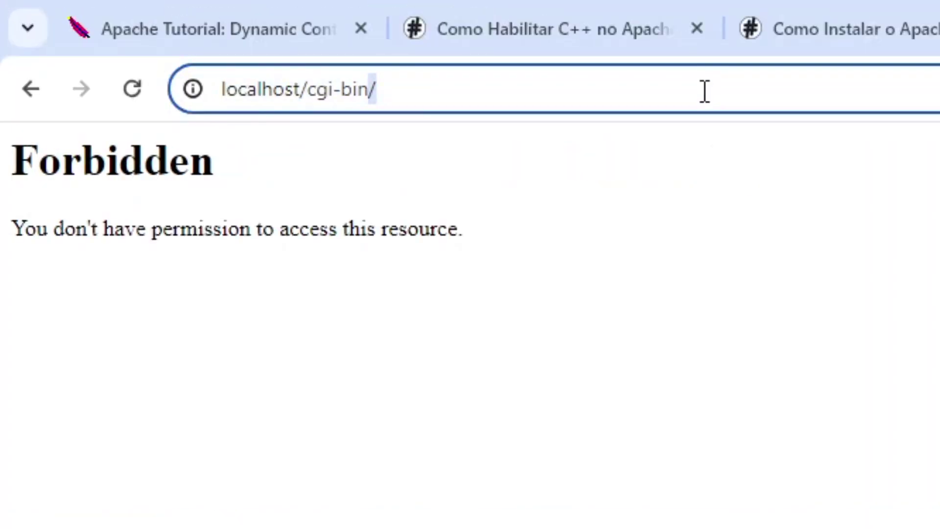
{"action": "type", "text": "inde"}
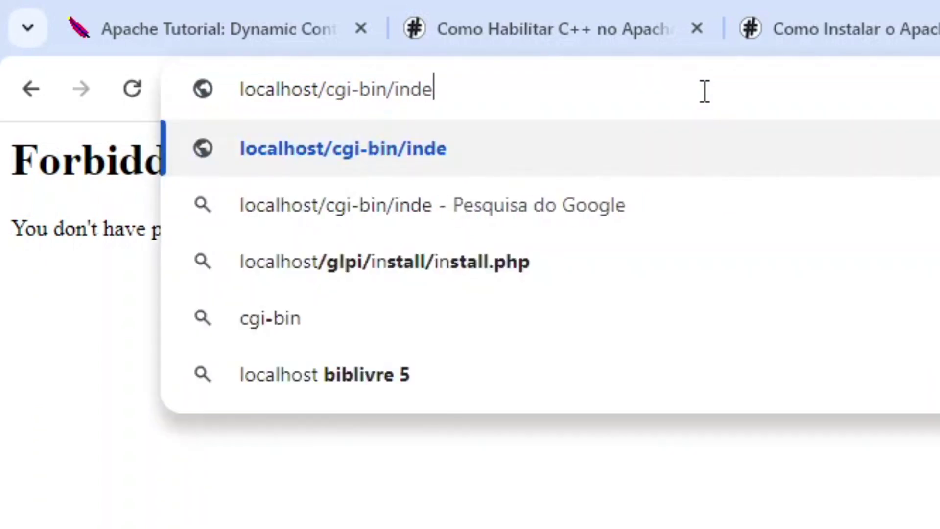
{"action": "type", "text": "x.cpp"}
{"action": "key", "text": "Return"}
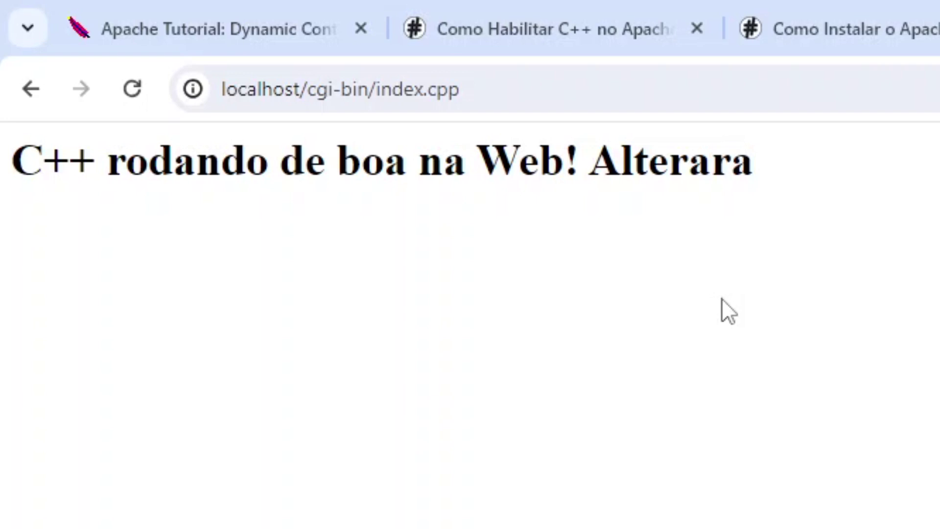
- Search the tutorial for '.cpp' and select the AddHandler cgi-script .cgi .cpp line
{"action": "left_click", "coordinate": [210, 10]}
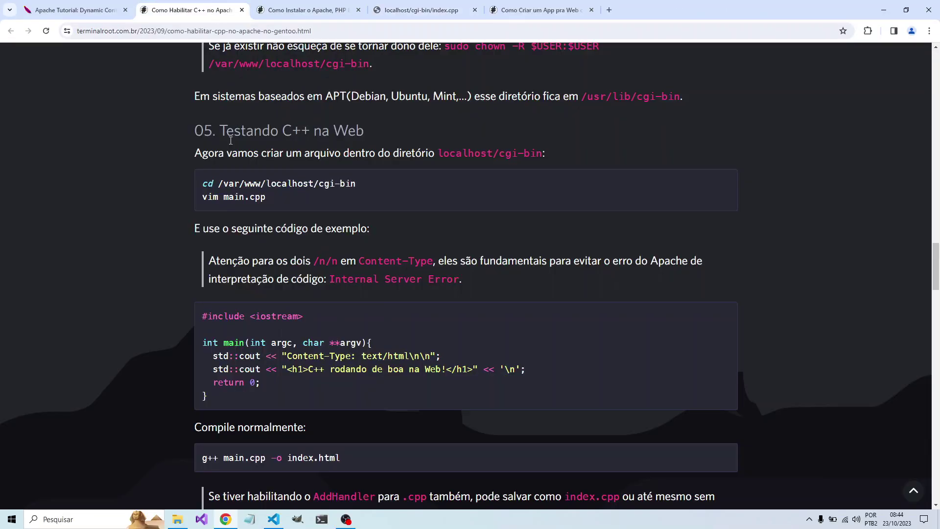
{"action": "scroll", "coordinate": [280, 198], "scroll_direction": "up", "scroll_amount": 2}
{"action": "scroll", "coordinate": [280, 198], "scroll_direction": "down", "scroll_amount": 10}
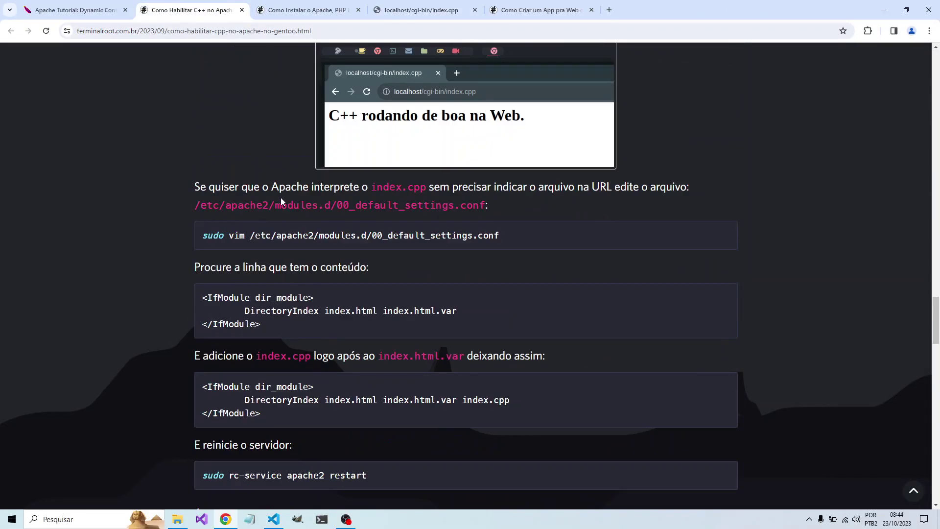
{"action": "key", "text": "ctrl+f"}
{"action": "type", "text": ".c"}
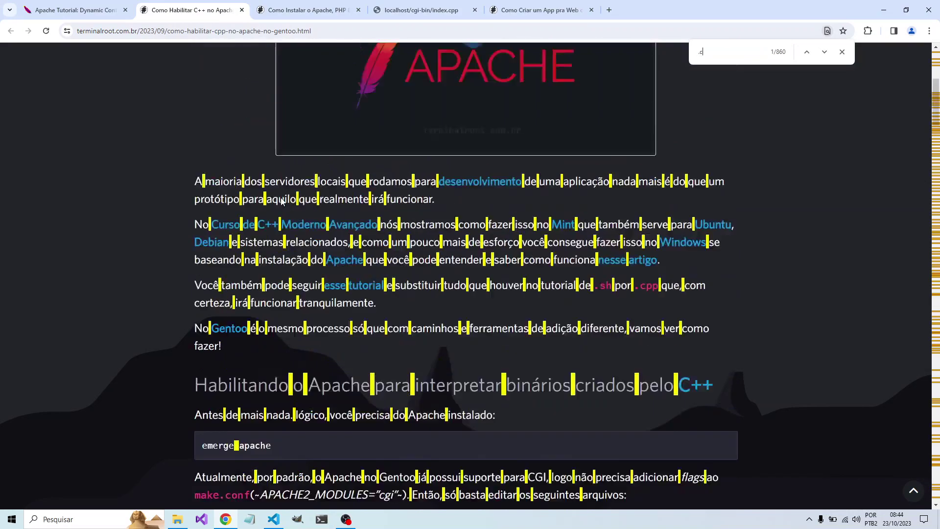
{"action": "type", "text": "pp"}
{"action": "key", "text": "Return"}
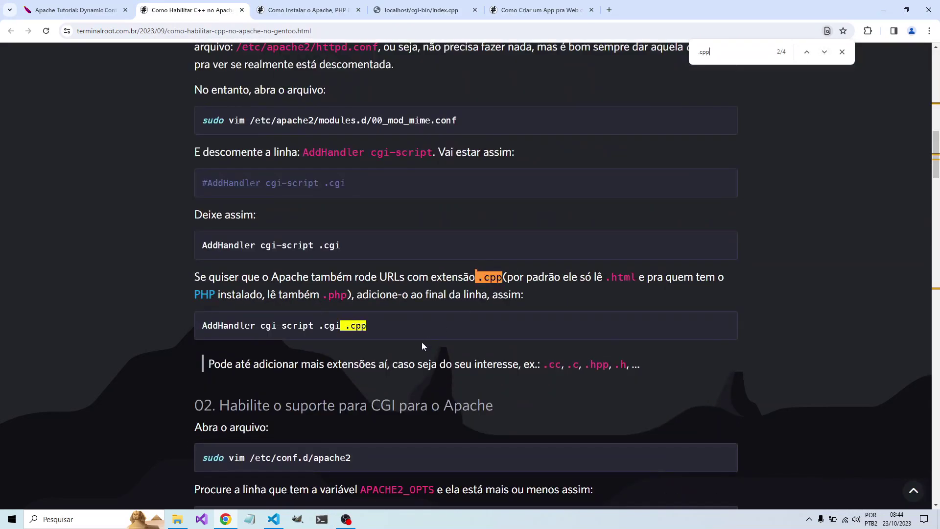
{"action": "triple_click", "coordinate": [233, 322]}
{"action": "double_click", "coordinate": [183, 188]}
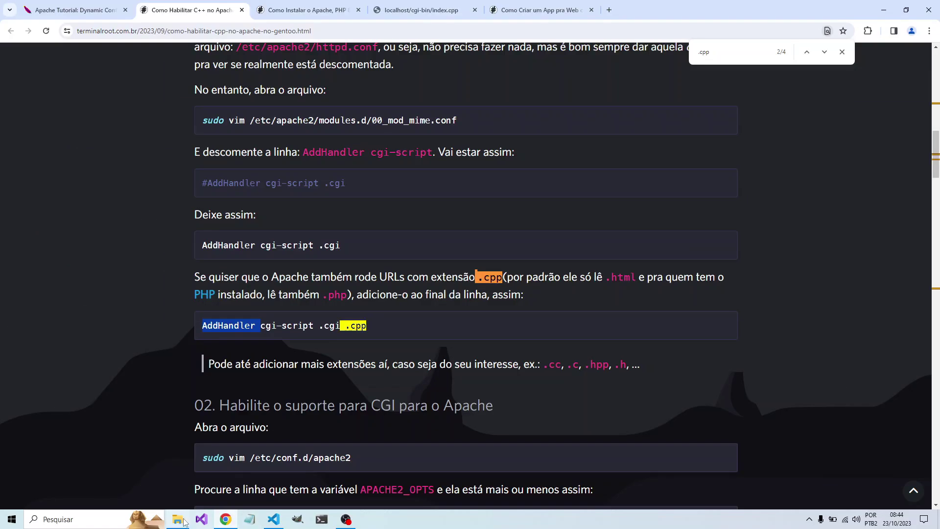
- Open httpd from C:\Apache24\conf in Visual Studio Code via Abrir com Code
{"action": "left_click", "coordinate": [178, 519]}
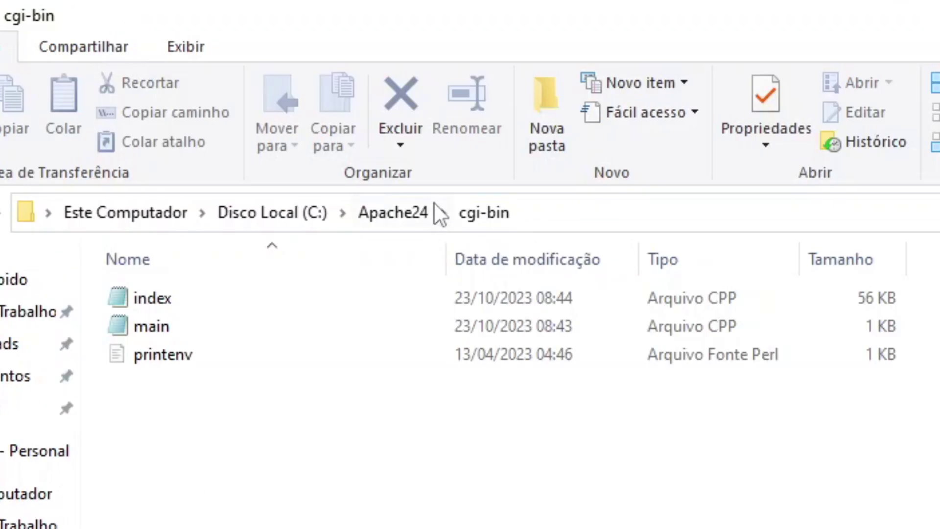
{"action": "left_click", "coordinate": [392, 213]}
{"action": "double_click", "coordinate": [169, 354]}
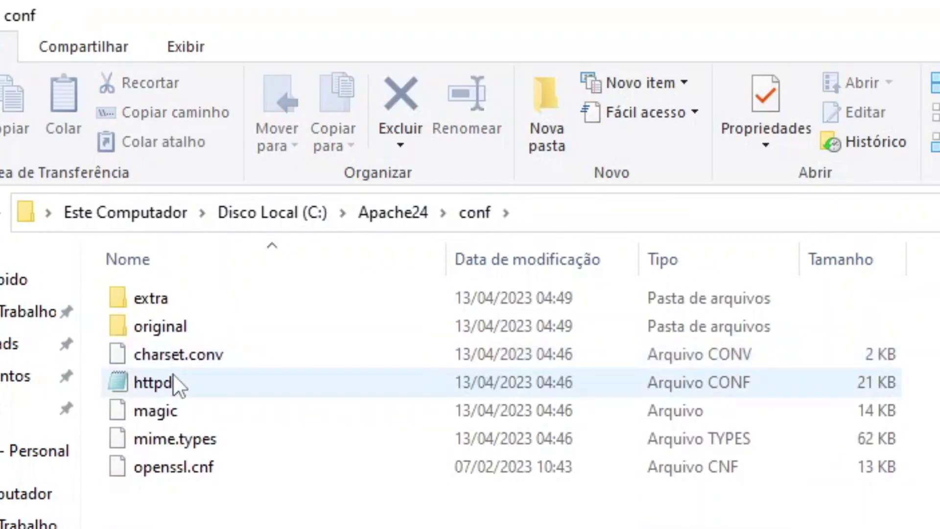
{"action": "right_click", "coordinate": [174, 375]}
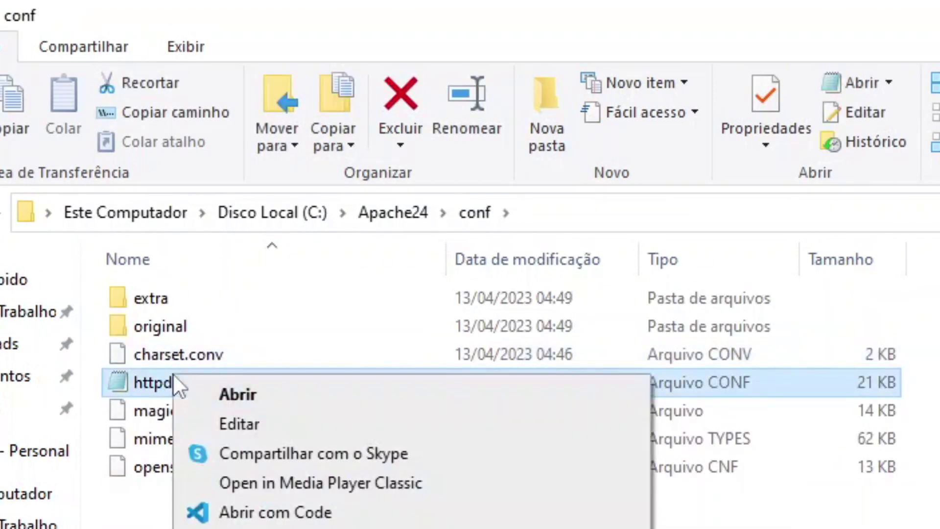
{"action": "left_click", "coordinate": [251, 510]}
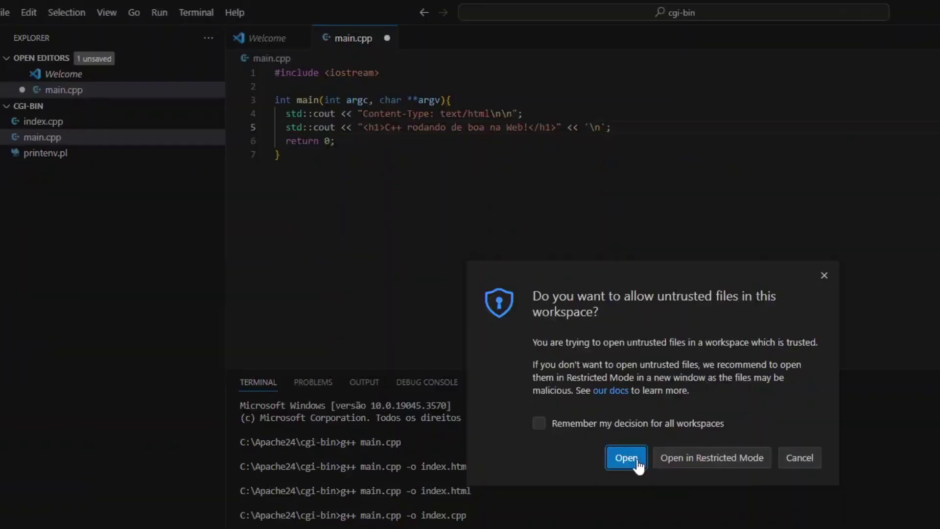
- Trust the folder, find AddHandler in httpd.conf, and remove the # from line 432
{"action": "left_click", "coordinate": [632, 459]}
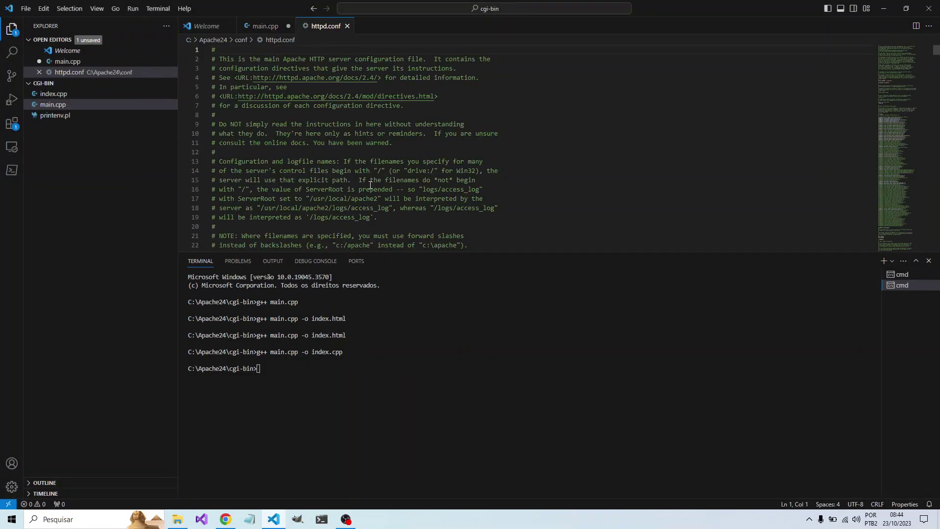
{"action": "key", "text": "ctrl+f"}
{"action": "type", "text": "AddHandler"}
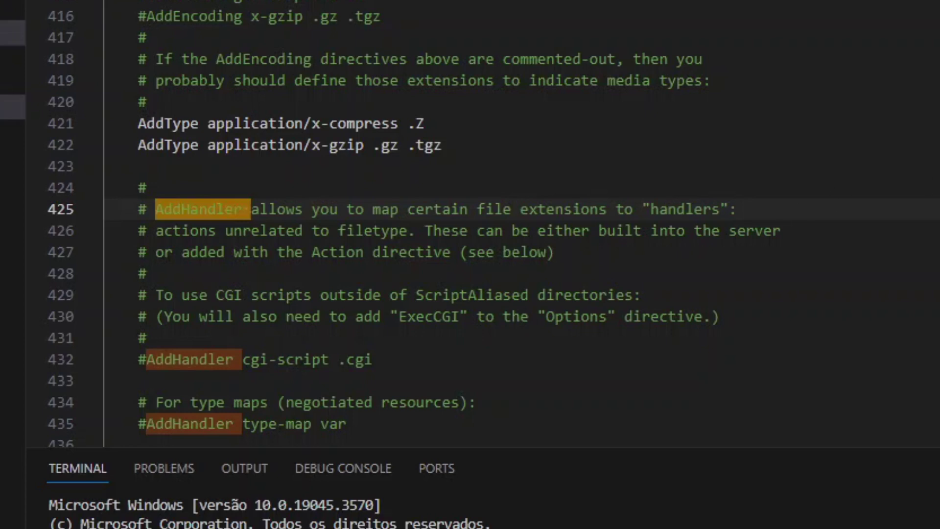
{"action": "key", "text": "Down"}
{"action": "key", "text": "Down"}
{"action": "key", "text": "Down"}
{"action": "left_click", "coordinate": [146, 359]}
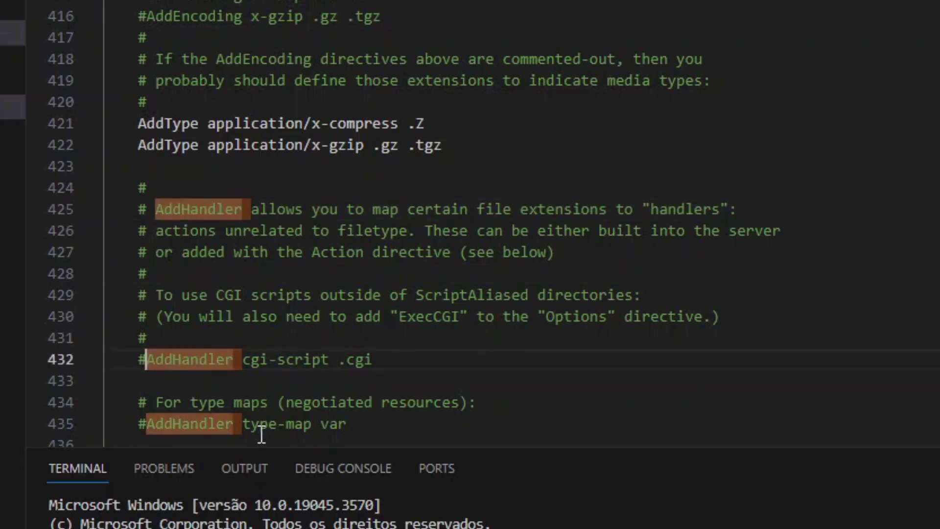
{"action": "key", "text": "BackSpace"}
{"action": "left_click", "coordinate": [425, 365]}
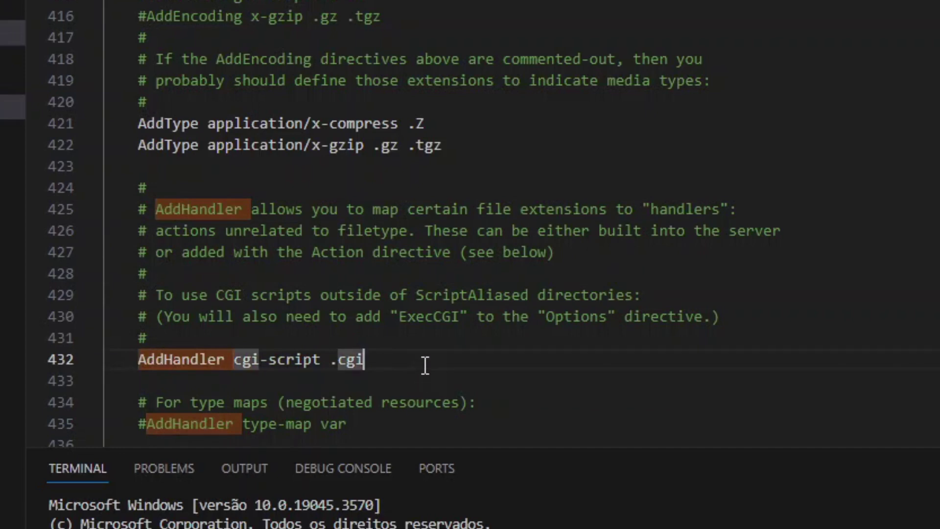
{"action": "type", "text": " .c"}
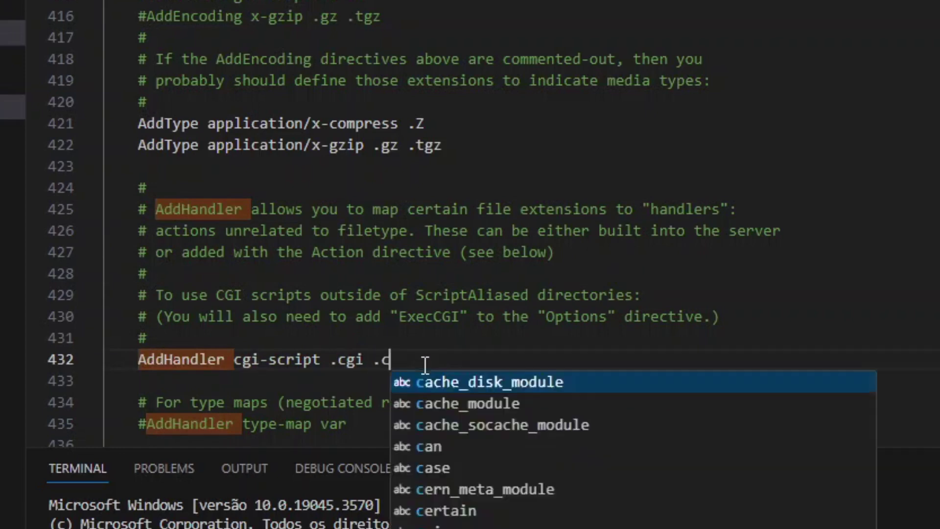
{"action": "type", "text": "c"}
{"action": "key", "text": "BackSpace"}
{"action": "key", "text": "BackSpace"}
{"action": "key", "text": "BackSpace"}
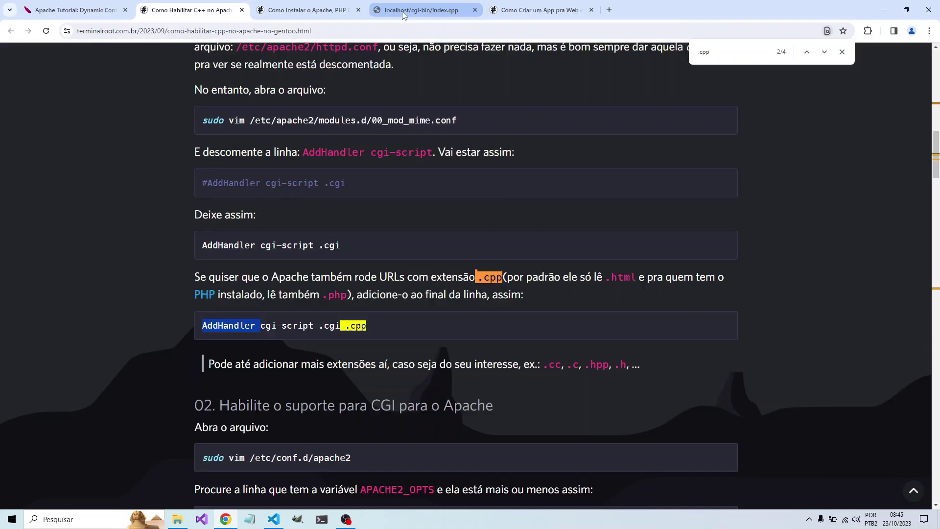
- Save main.cpp, clear the terminal, and reload index.cpp to show just 'C++ rodando de boa na Web!'
{"action": "left_click", "coordinate": [401, 11]}
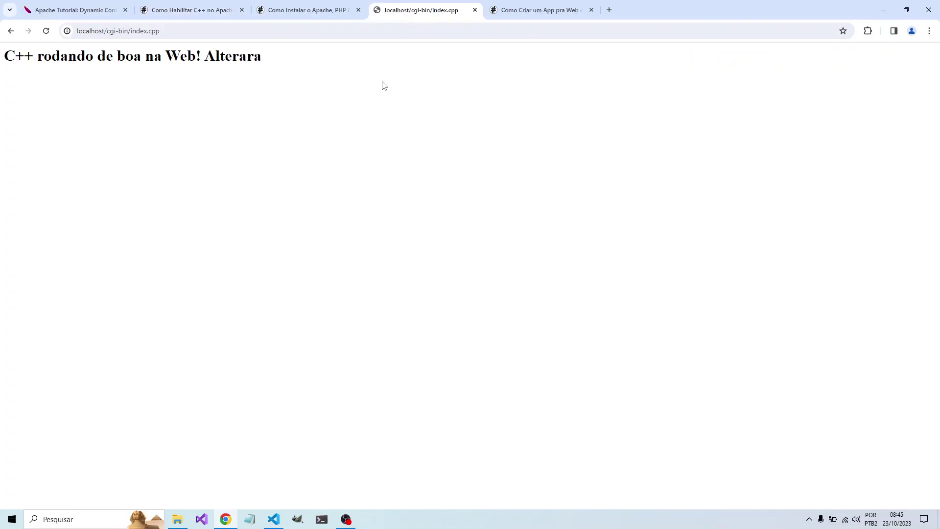
{"action": "left_click", "coordinate": [273, 519]}
{"action": "left_click", "coordinate": [265, 26]}
{"action": "key", "text": "ctrl+s"}
{"action": "left_click", "coordinate": [404, 333]}
{"action": "key", "text": "ctrl+l"}
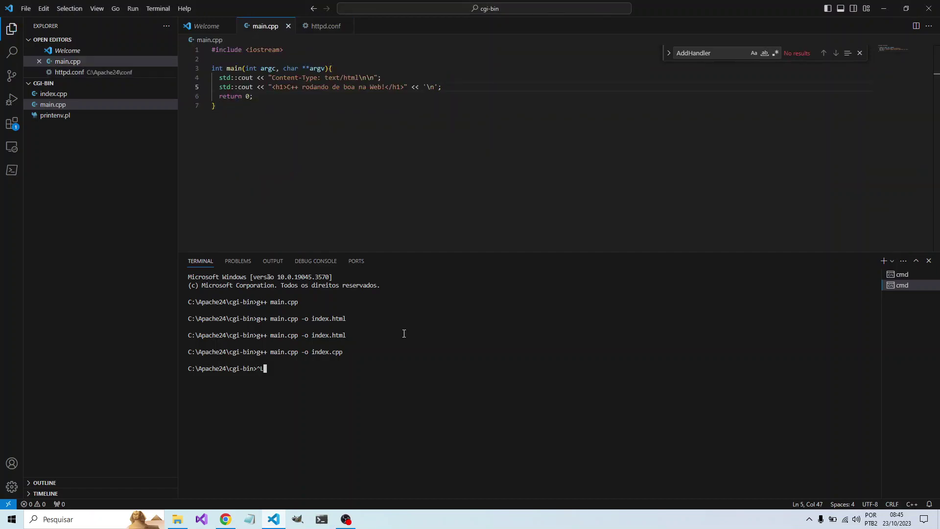
{"action": "key", "text": "alt+Tab"}
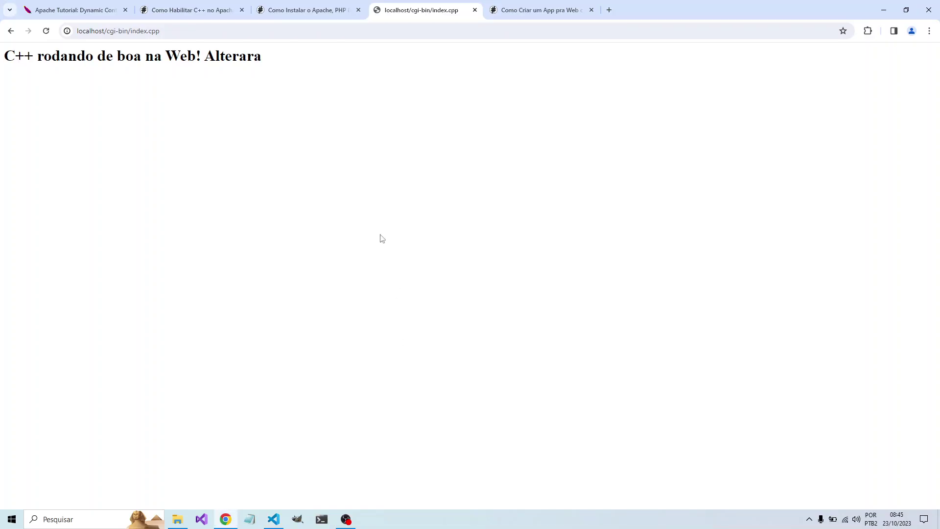
{"action": "key", "text": "F5"}
- Remove index.cpp from the address and load bare localhost/cgi-bin/, which returns Forbidden
{"action": "left_click_drag", "start_coordinate": [107, 31], "coordinate": [245, 34]}
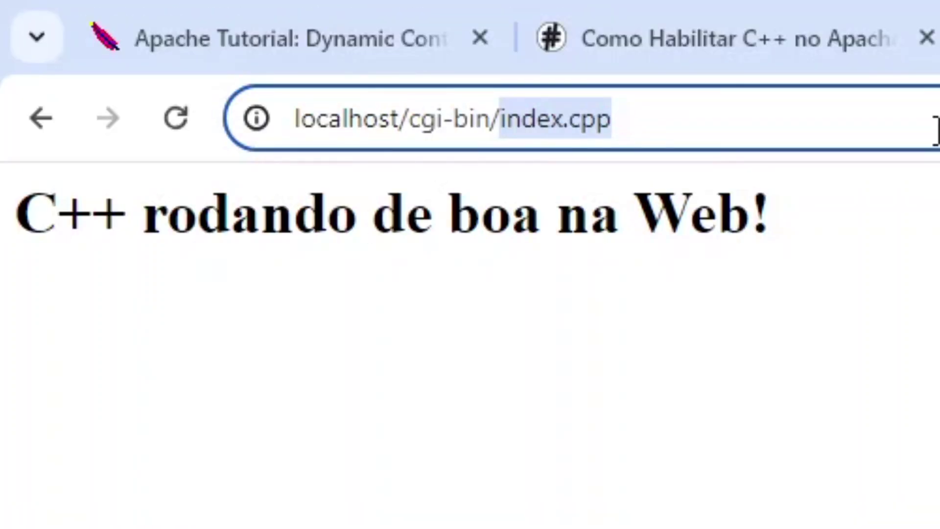
{"action": "key", "text": "BackSpace"}
{"action": "key", "text": "Return"}
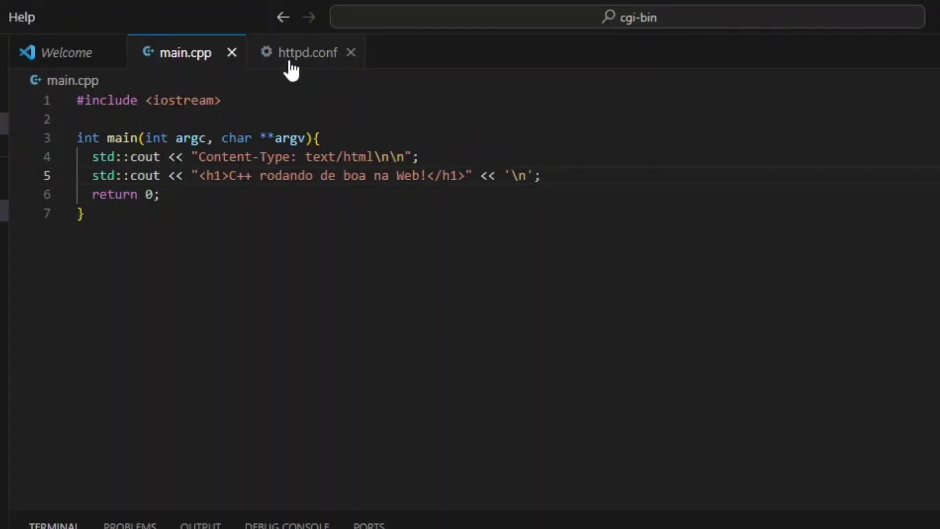
- Add index.cpp after index.html on httpd.conf's DirectoryIndex line 285, then reload localhost/cgi-bin/
{"action": "left_click", "coordinate": [292, 71]}
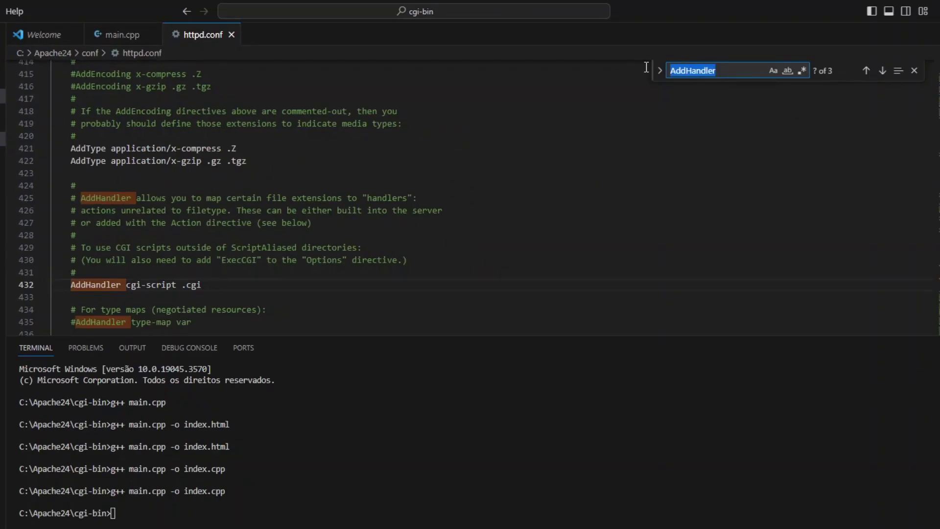
{"action": "type", "text": "index.html"}
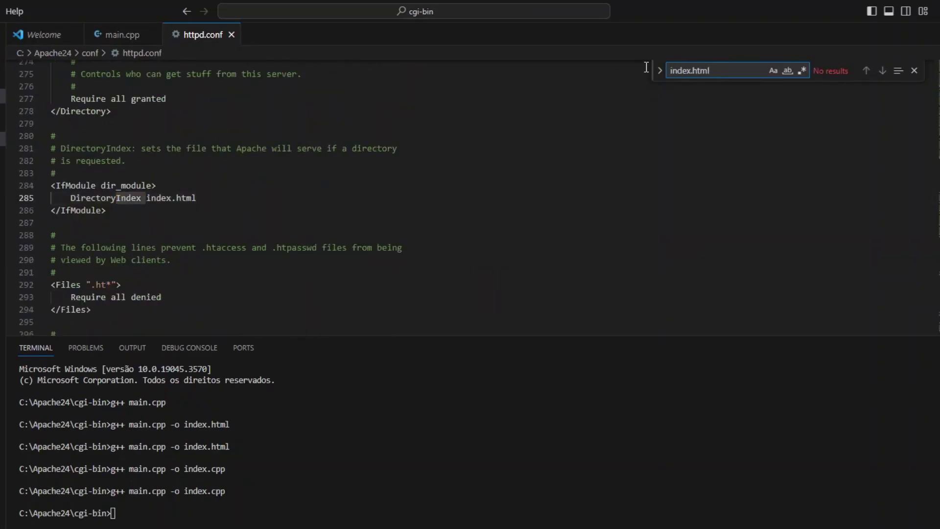
{"action": "double_click", "coordinate": [206, 198]}
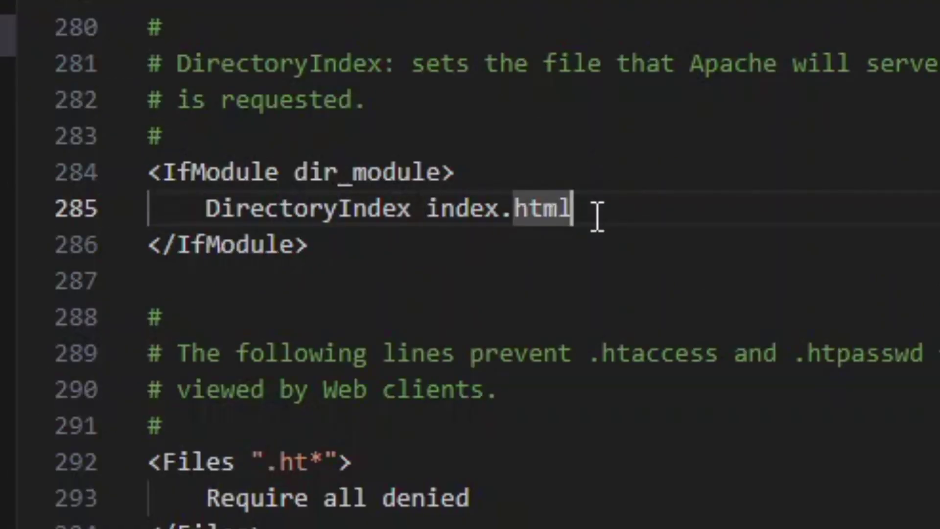
{"action": "double_click", "coordinate": [597, 215]}
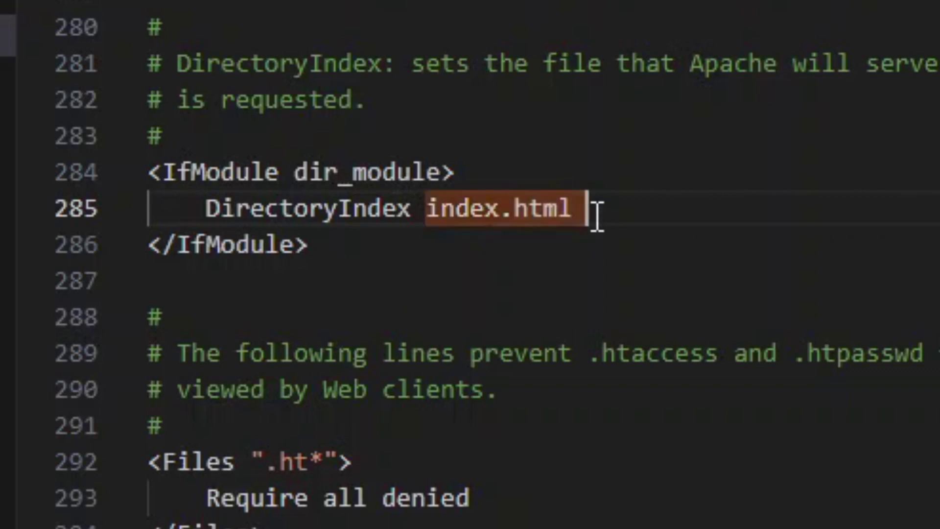
{"action": "type", "text": "index.c"}
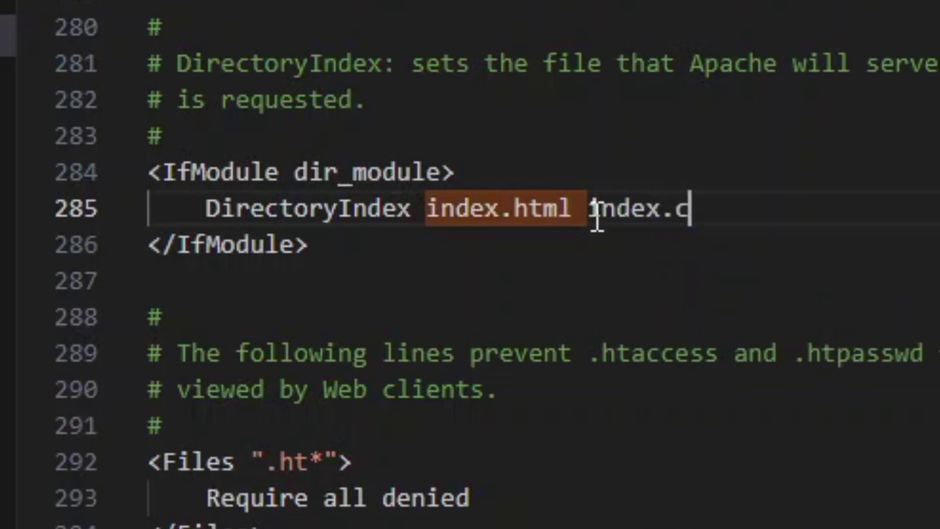
{"action": "type", "text": "pp"}
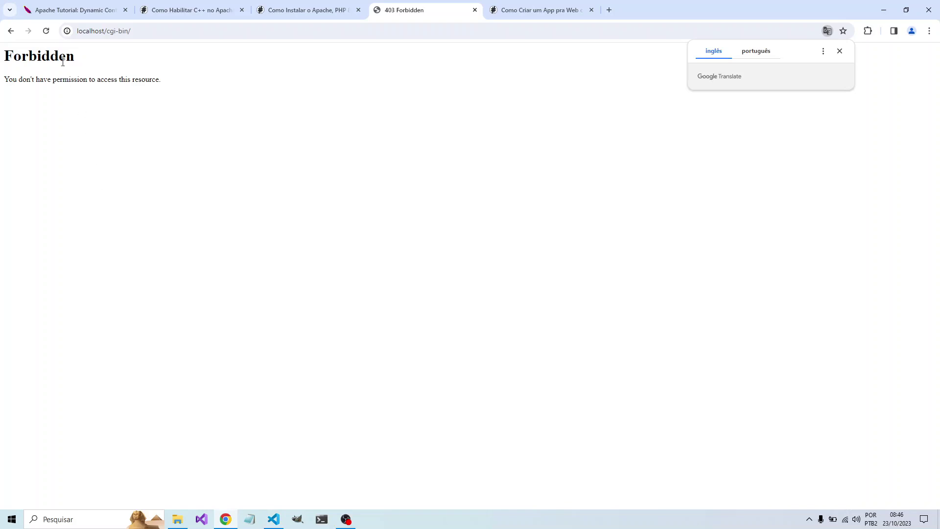
{"action": "key", "text": "F5"}
- Return to the Como Habilitar C++ tutorial tab and search Windows for cmd
{"action": "left_click", "coordinate": [203, 14]}
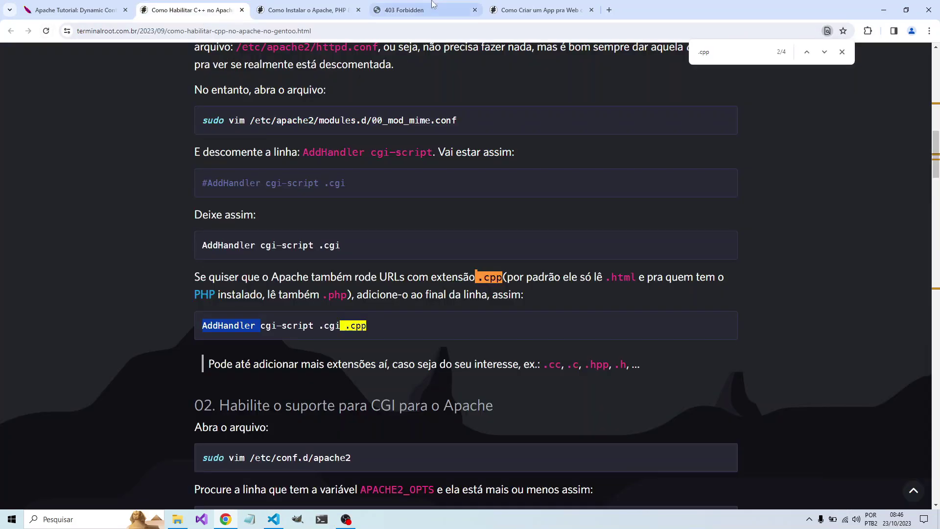
{"action": "left_click", "coordinate": [539, 9]}
{"action": "left_click", "coordinate": [191, 10]}
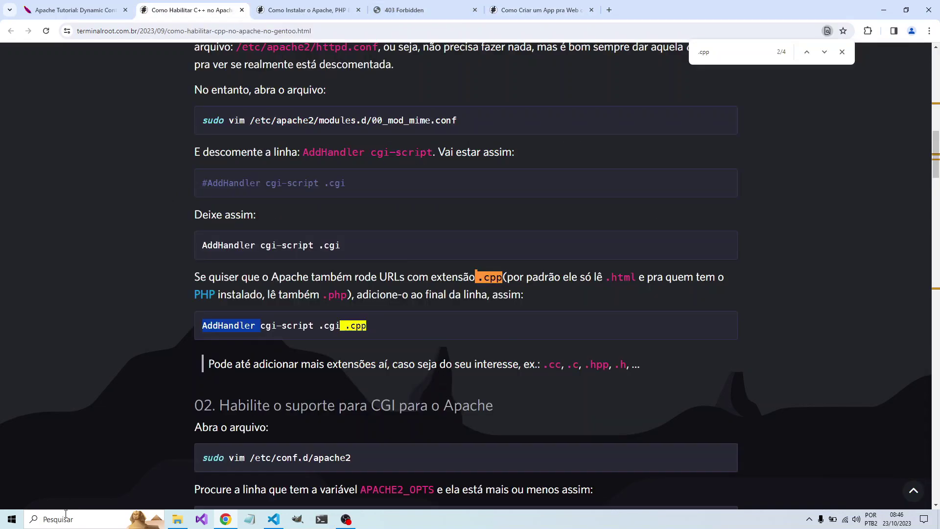
{"action": "left_click", "coordinate": [61, 520]}
{"action": "type", "text": "cmd"}
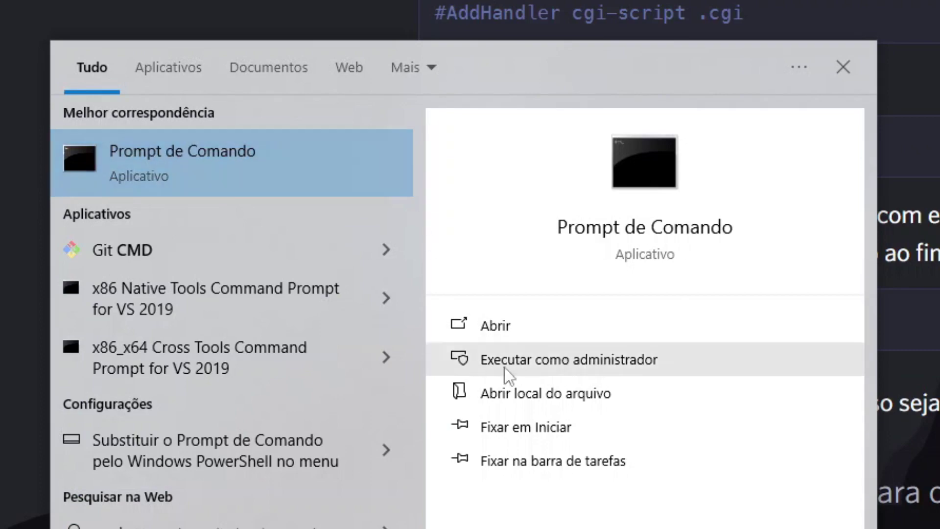
- Run Command Prompt as administrator and change to C:\Apache24\bin
{"action": "left_click", "coordinate": [540, 362]}
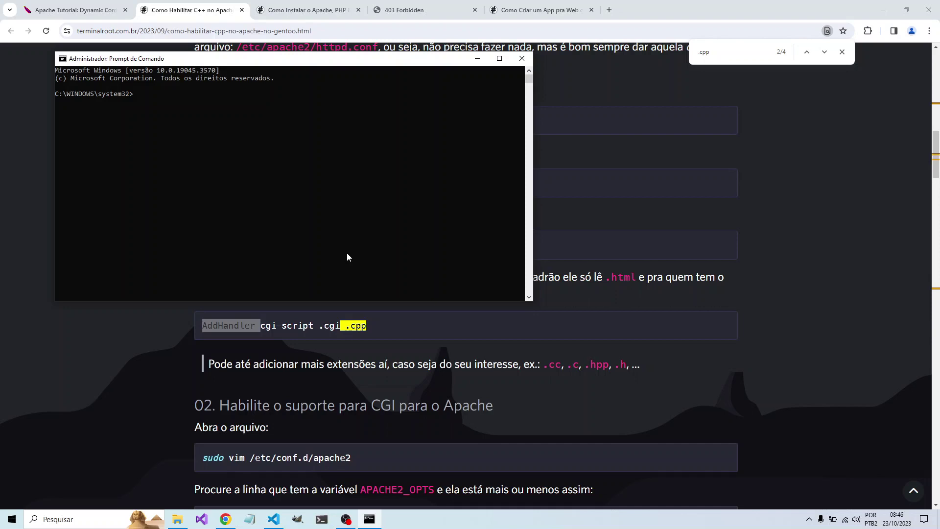
{"action": "type", "text": "cd C"}
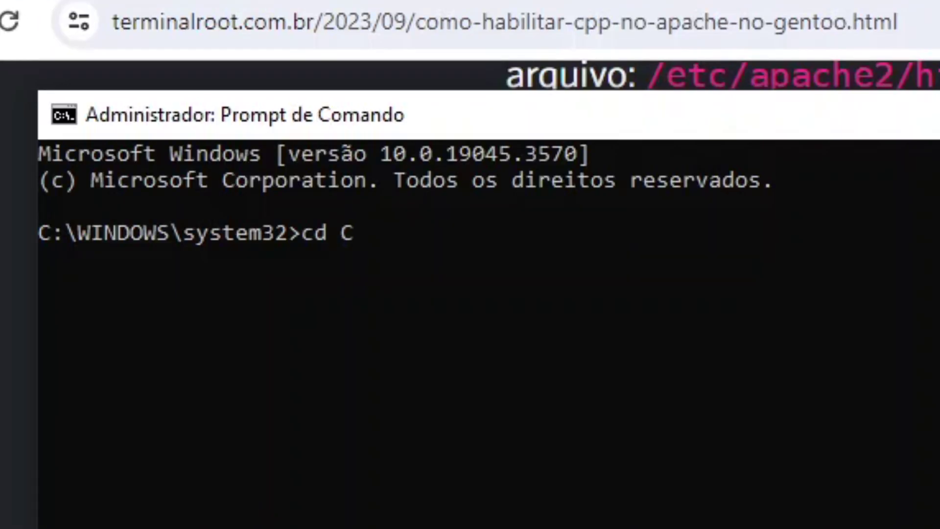
{"action": "type", "text": ":\\"}
{"action": "type", "text": "Apache24\\"}
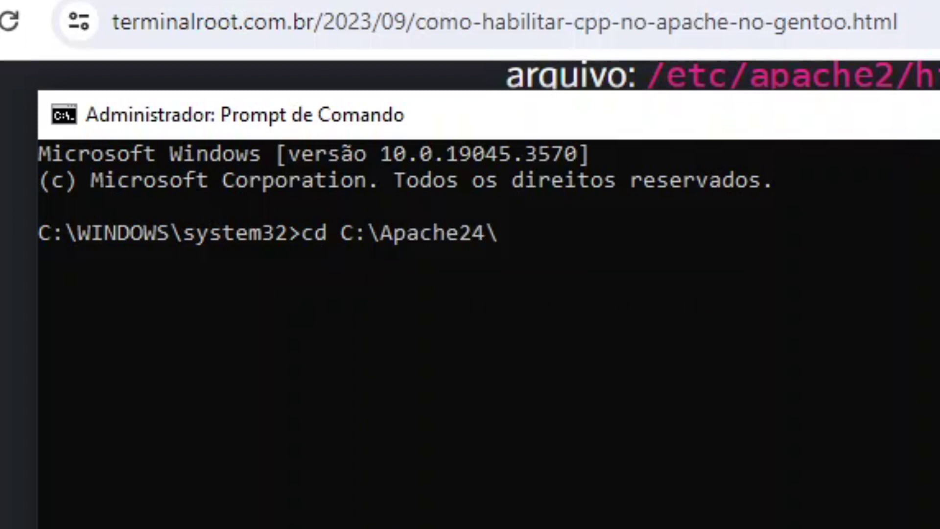
{"action": "type", "text": "bin"}
{"action": "key", "text": "Return"}
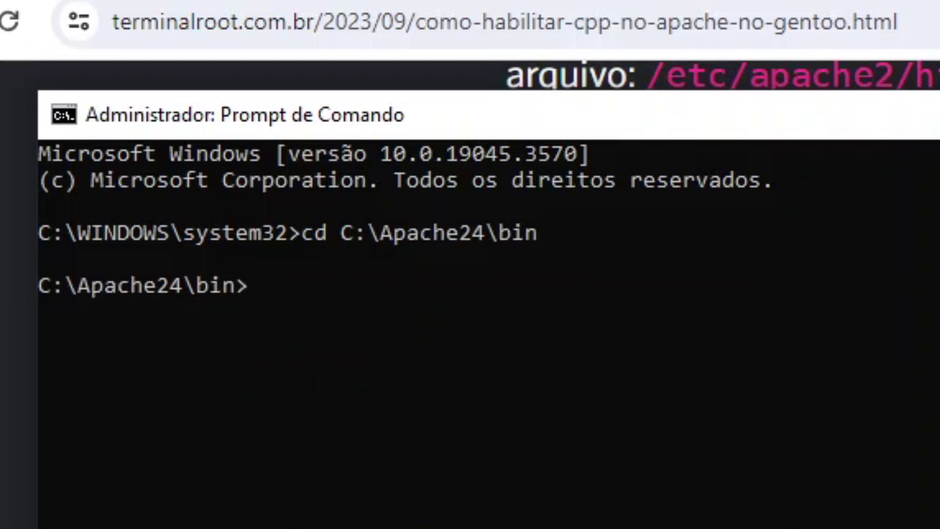
- Run httpd -k stop repeatedly until the Apache2.4 service reports it is not started
{"action": "type", "text": "htt"}
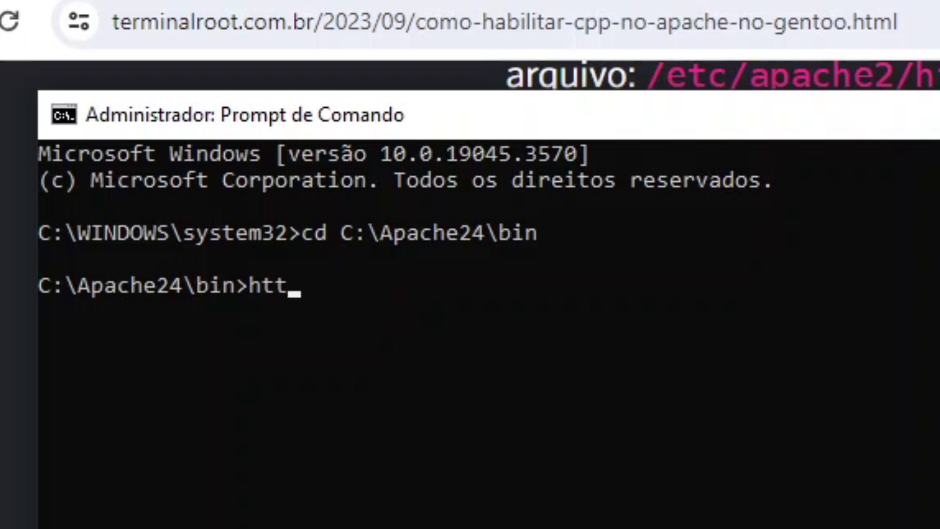
{"action": "type", "text": "pd -"}
{"action": "type", "text": "k stop"}
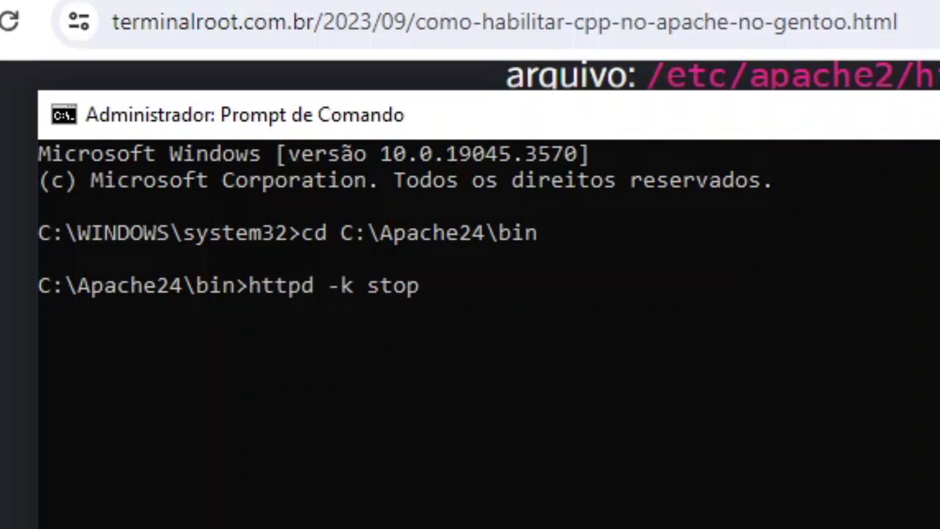
{"action": "key", "text": "Return"}
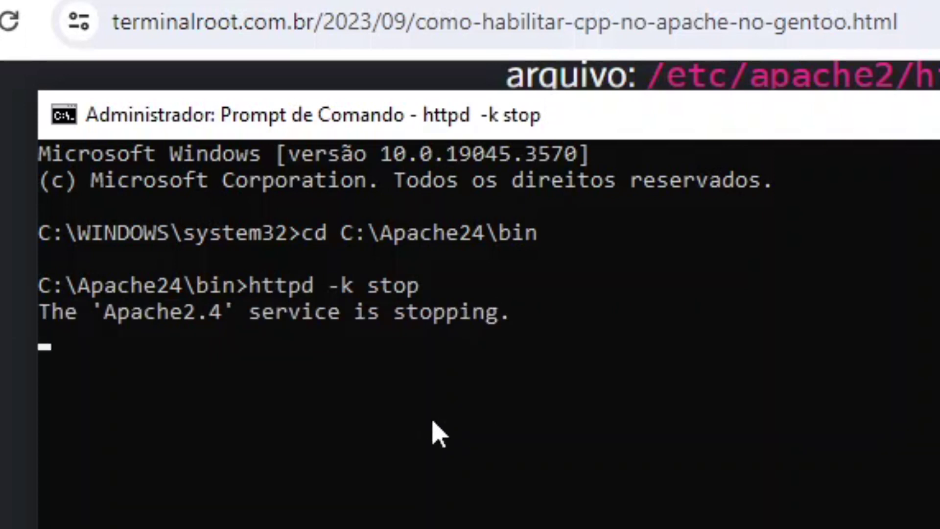
{"action": "key", "text": "Escape"}
{"action": "key", "text": "Up"}
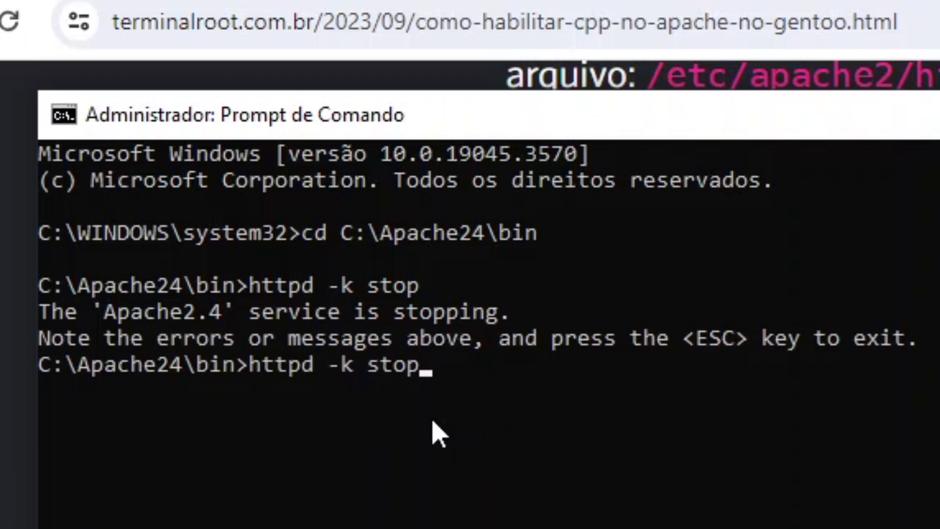
{"action": "key", "text": "Return"}
{"action": "key", "text": "Up"}
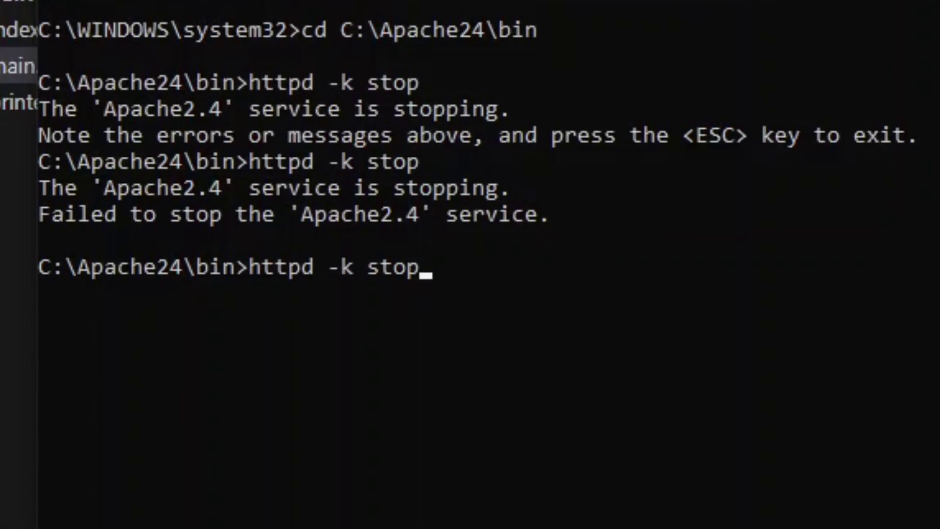
{"action": "key", "text": "Return"}
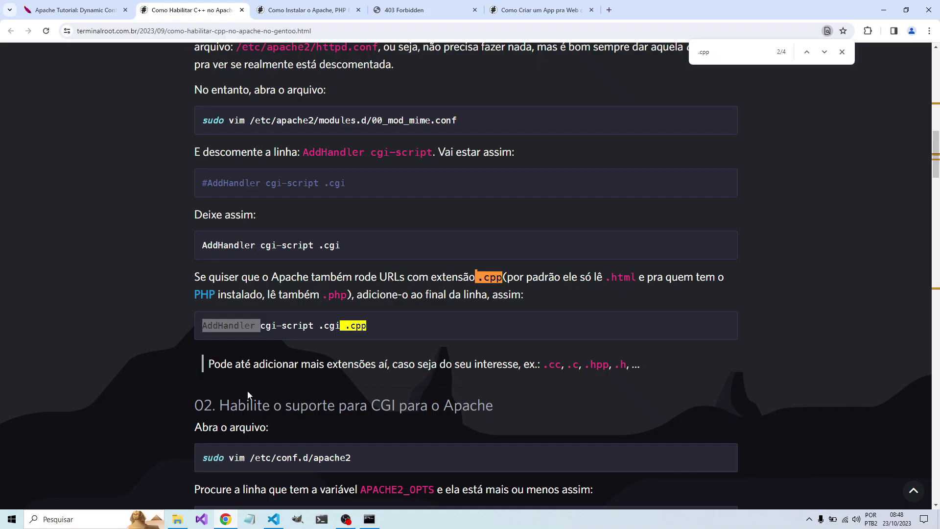
- Reload the Forbidden localhost/cgi-bin/ tab to confirm the connection is now refused
{"action": "left_click", "coordinate": [411, 9]}
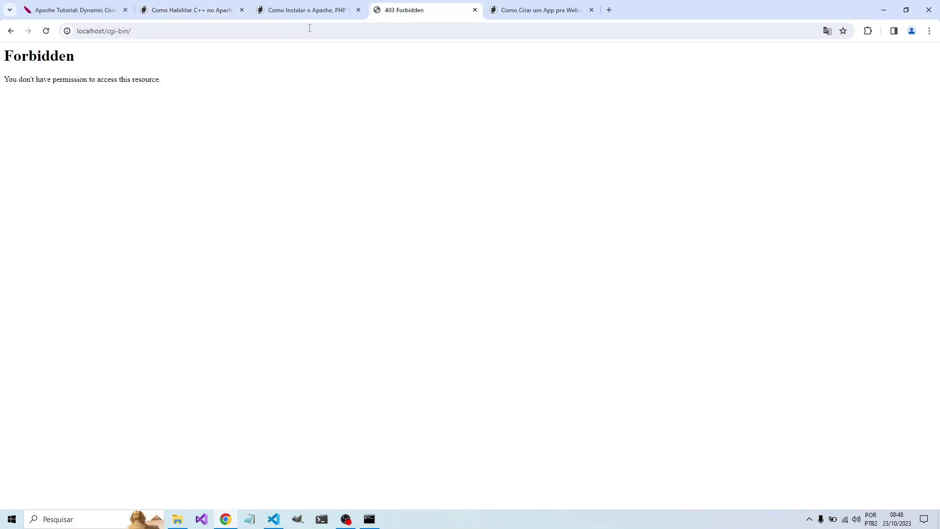
{"action": "left_click", "coordinate": [45, 32]}
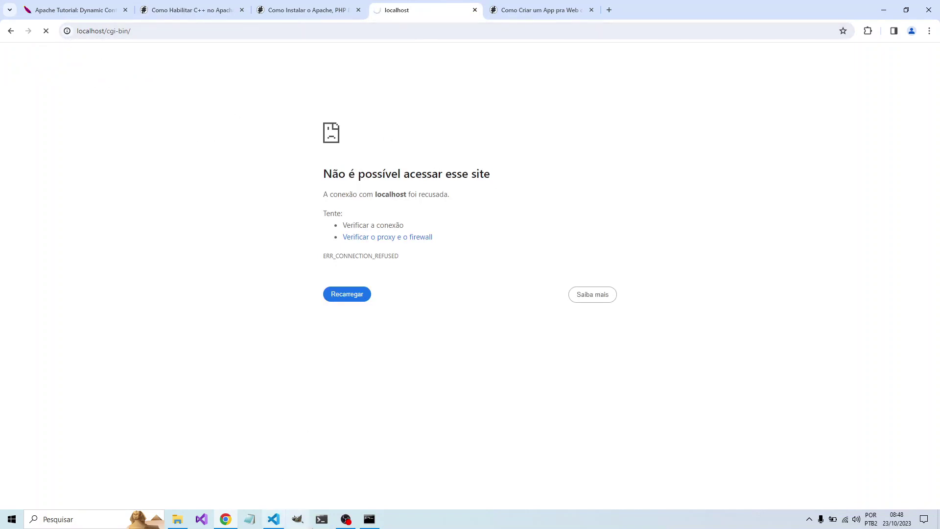
{"action": "left_click", "coordinate": [321, 519]}
- Start Apache again by editing the recalled httpd -k stop command into httpd -k start
{"action": "key", "text": "Up"}
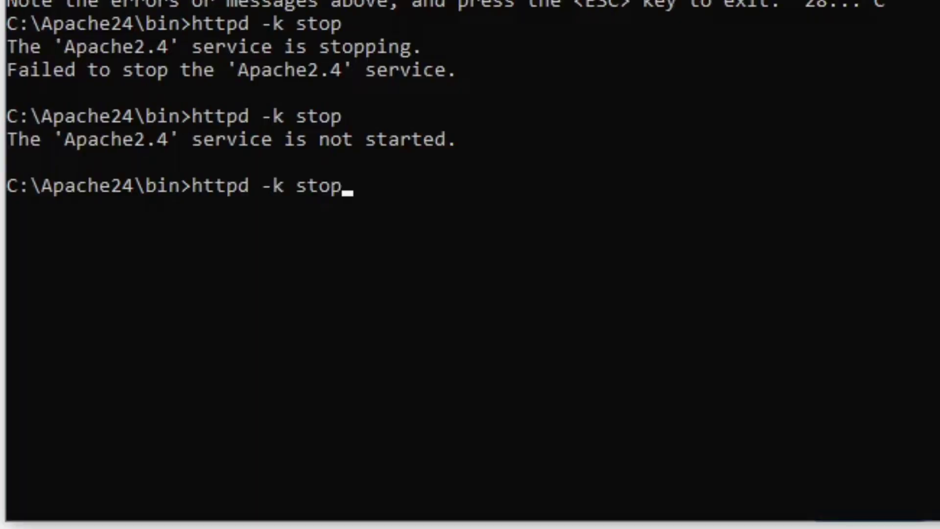
{"action": "key", "text": "BackSpace"}
{"action": "key", "text": "BackSpace"}
{"action": "type", "text": "a"}
{"action": "type", "text": "rt"}
{"action": "key", "text": "Return"}
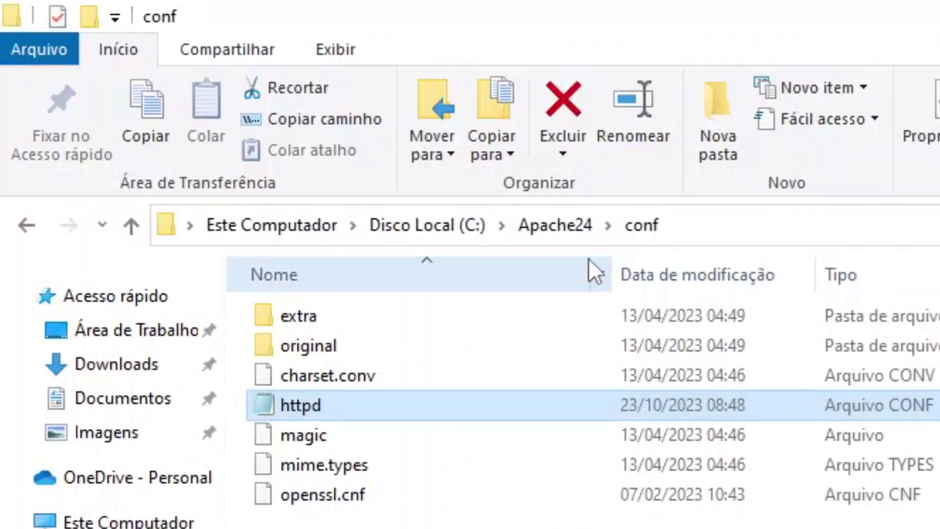
- Go from Apache24 into the cgi-bin folder and look over its index and main files
{"action": "left_click", "coordinate": [568, 231]}
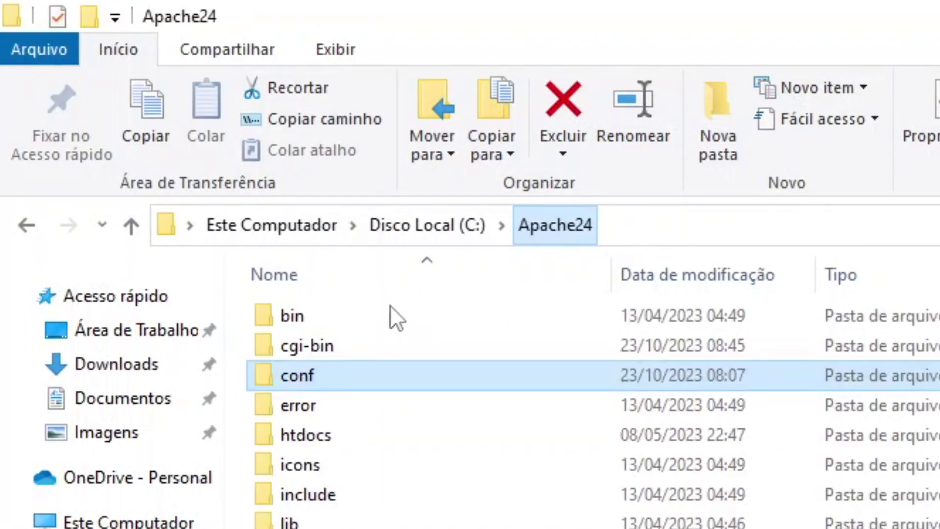
{"action": "double_click", "coordinate": [339, 345]}
{"action": "left_click", "coordinate": [351, 316]}
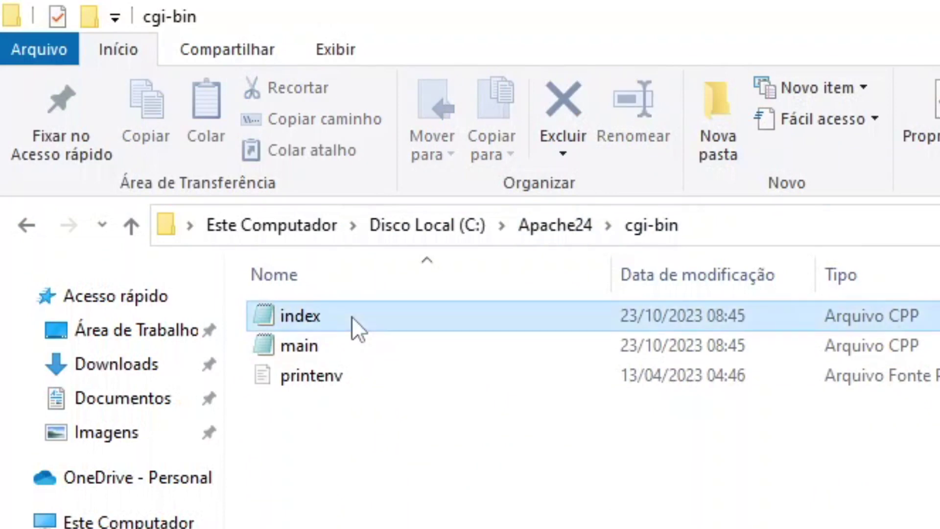
{"action": "left_click", "coordinate": [348, 340]}
{"action": "left_click", "coordinate": [304, 296]}
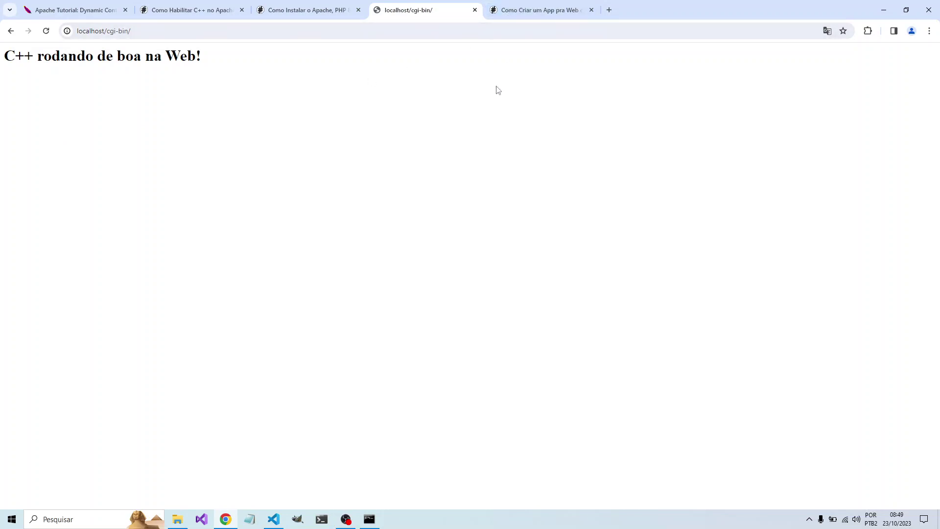
- Skim the Vue.js/TailwindCSS/C++ web app article
{"action": "left_click", "coordinate": [516, 15]}
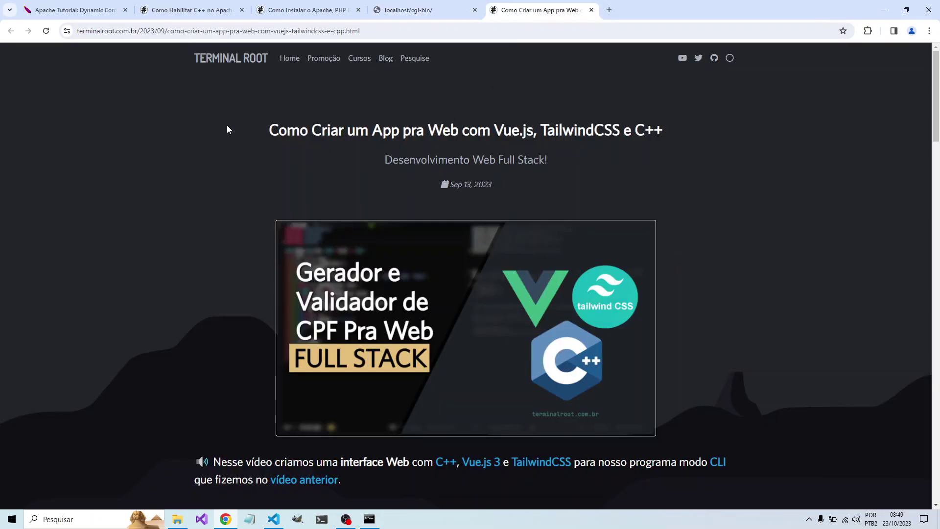
{"action": "scroll", "coordinate": [225, 170], "scroll_direction": "down", "scroll_amount": 3}
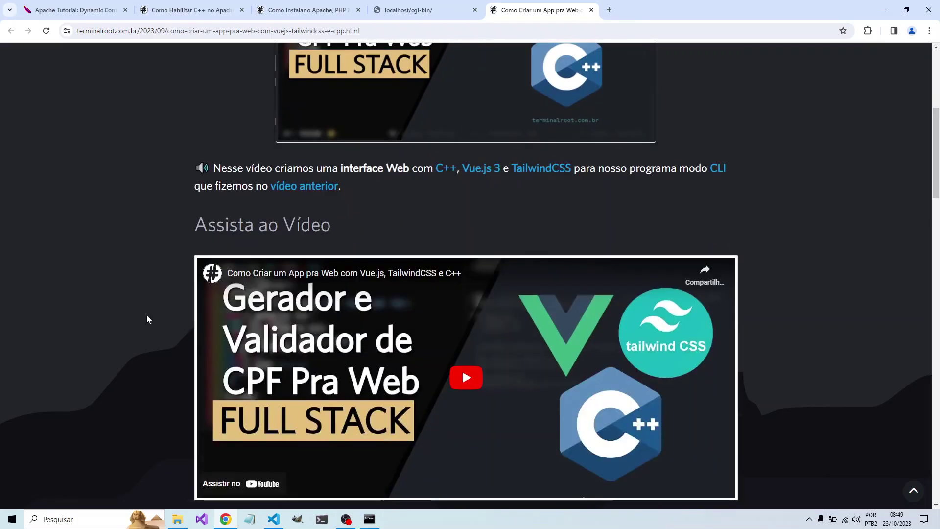
{"action": "scroll", "coordinate": [146, 318], "scroll_direction": "up", "scroll_amount": 2}
{"action": "scroll", "coordinate": [147, 317], "scroll_direction": "up", "scroll_amount": 2}
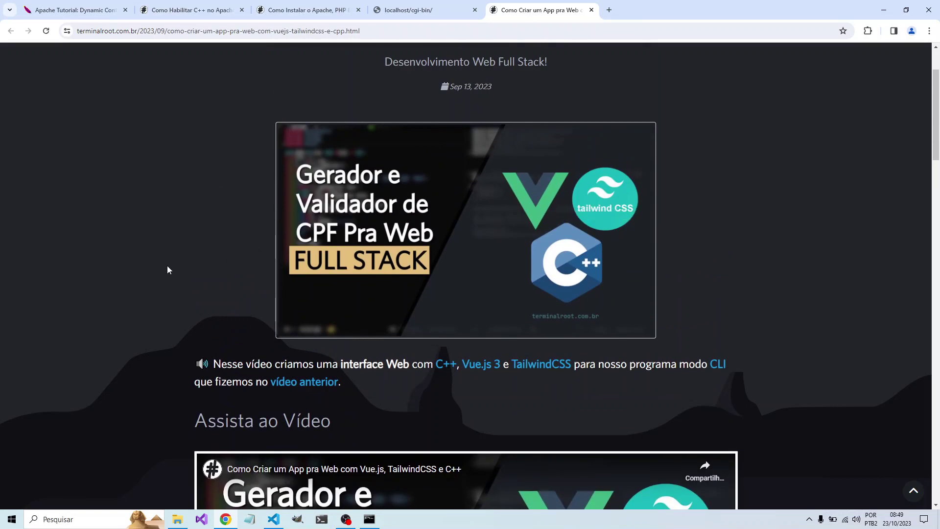
{"action": "scroll", "coordinate": [142, 270], "scroll_direction": "down", "scroll_amount": 1}
{"action": "scroll", "coordinate": [130, 273], "scroll_direction": "up", "scroll_amount": 3}
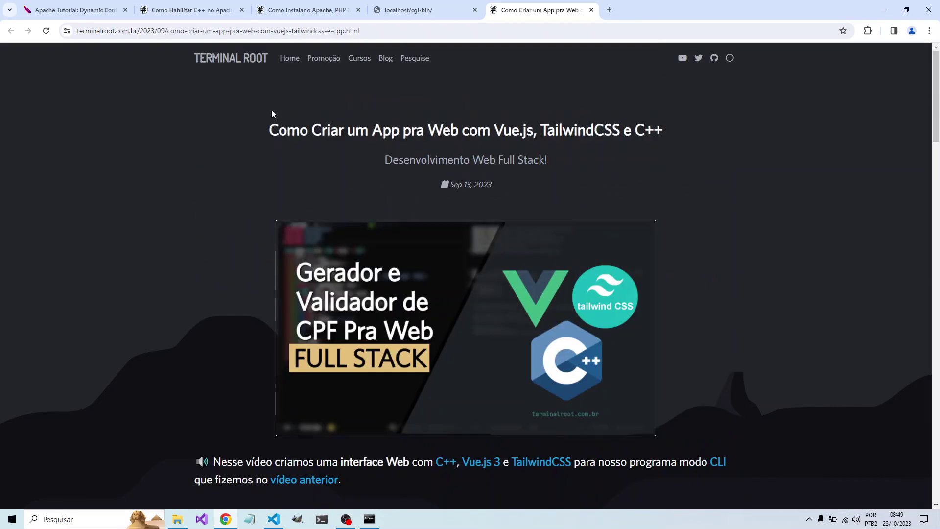
- Scroll the Apache install article back up to steps 5 and 6
{"action": "left_click", "coordinate": [302, 9]}
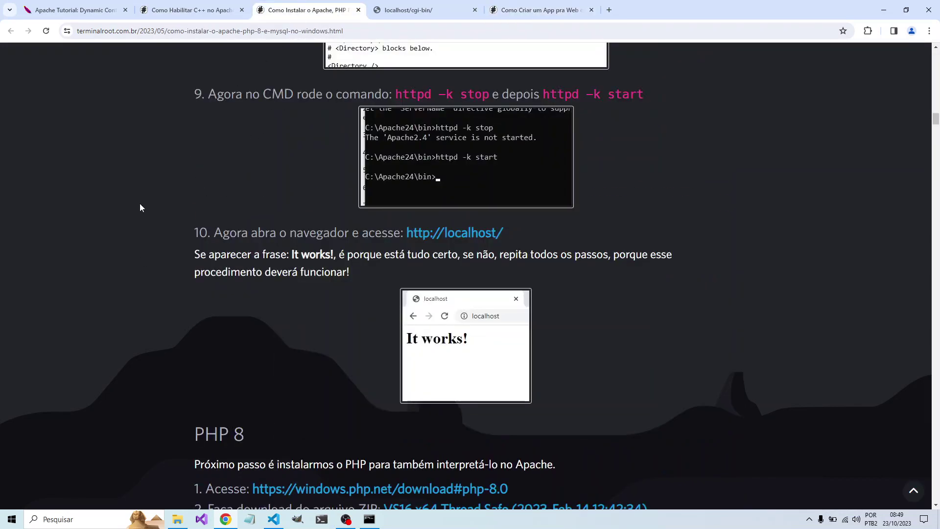
{"action": "scroll", "coordinate": [139, 208], "scroll_direction": "up", "scroll_amount": 5}
{"action": "scroll", "coordinate": [140, 208], "scroll_direction": "up", "scroll_amount": 6}
{"action": "scroll", "coordinate": [140, 208], "scroll_direction": "up", "scroll_amount": 3}
{"action": "scroll", "coordinate": [139, 208], "scroll_direction": "up", "scroll_amount": 3}
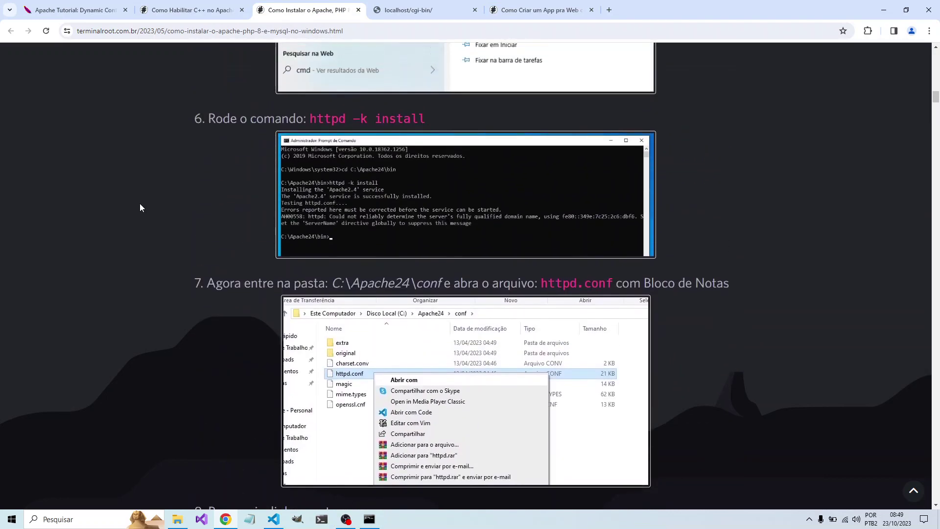
{"action": "scroll", "coordinate": [139, 207], "scroll_direction": "up", "scroll_amount": 3}
{"action": "scroll", "coordinate": [142, 209], "scroll_direction": "up", "scroll_amount": 2}
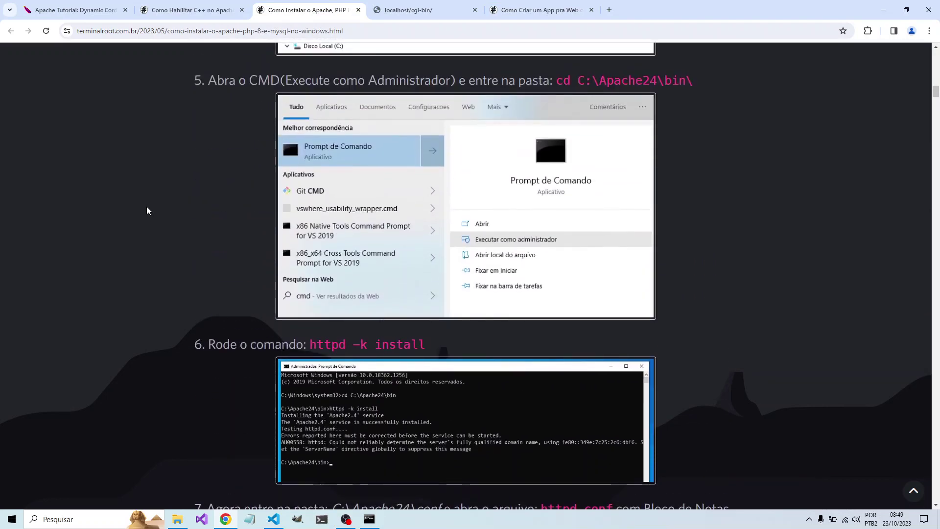
- Review the mod_cgi LoadModule line and its Windows note in the Apache CGI tutorial
{"action": "left_click", "coordinate": [98, 11]}
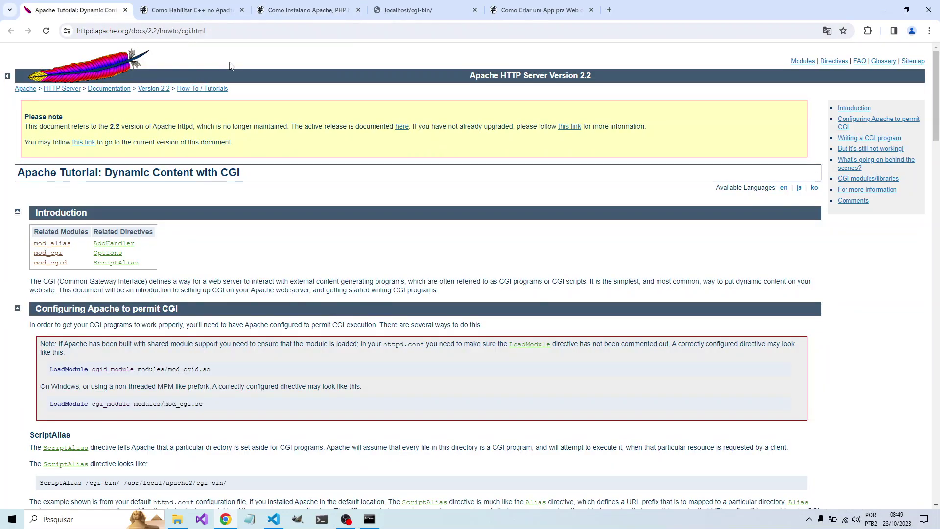
{"action": "scroll", "coordinate": [221, 147], "scroll_direction": "down", "scroll_amount": 5}
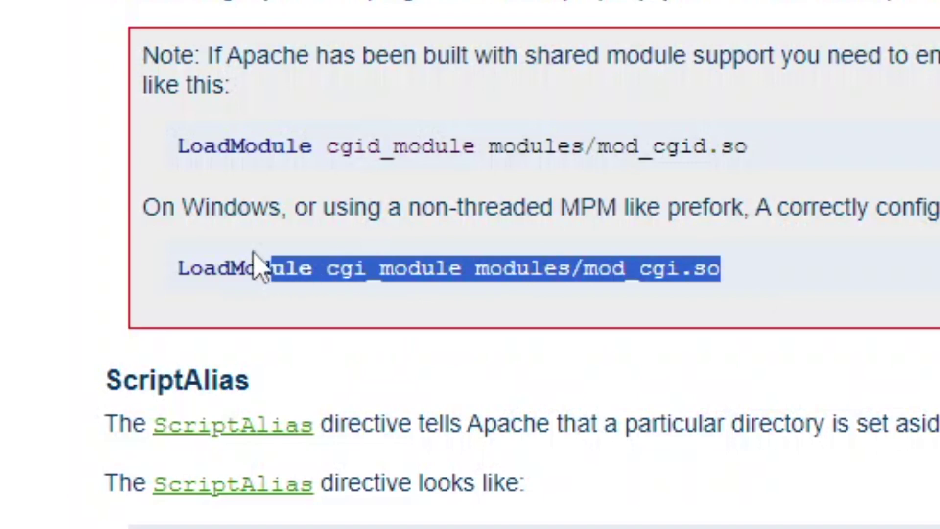
{"action": "left_click_drag", "start_coordinate": [707, 271], "coordinate": [206, 268]}
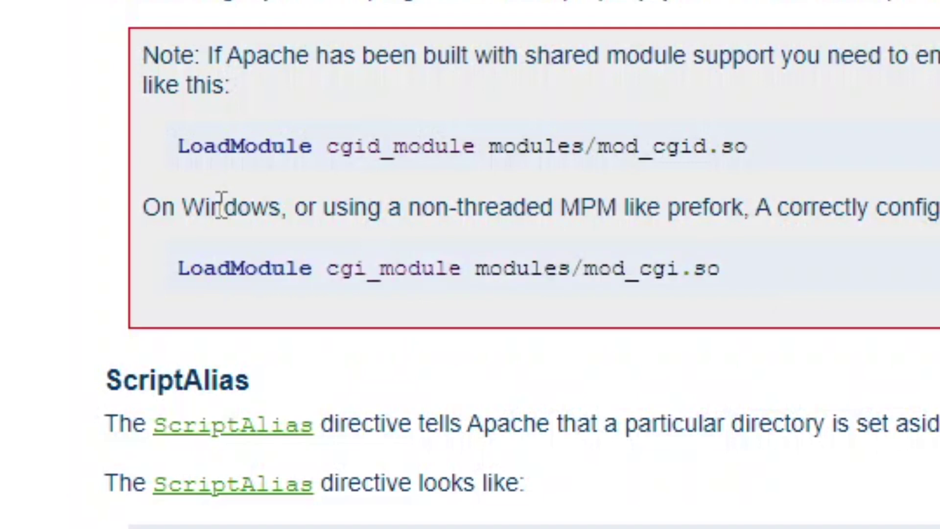
{"action": "double_click", "coordinate": [219, 206]}
{"action": "double_click", "coordinate": [263, 271]}
- Study the ScriptAlias example with its /usr/local/apache2/cgi-bin/ path, then return to localhost/cgi-bin/
{"action": "scroll", "coordinate": [254, 440], "scroll_direction": "down", "scroll_amount": 3}
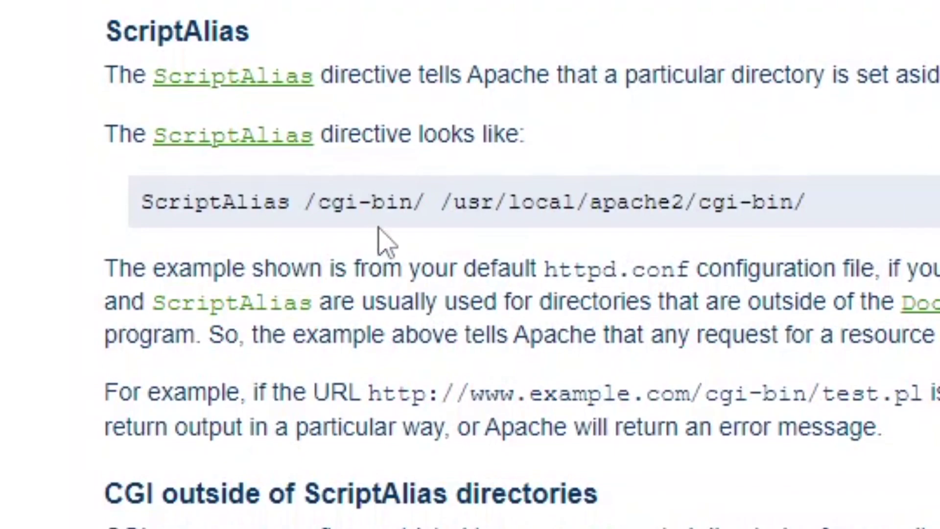
{"action": "triple_click", "coordinate": [381, 202]}
{"action": "left_click", "coordinate": [355, 212]}
{"action": "left_click_drag", "start_coordinate": [432, 198], "coordinate": [822, 230]}
{"action": "left_click", "coordinate": [827, 234]}
{"action": "double_click", "coordinate": [156, 203]}
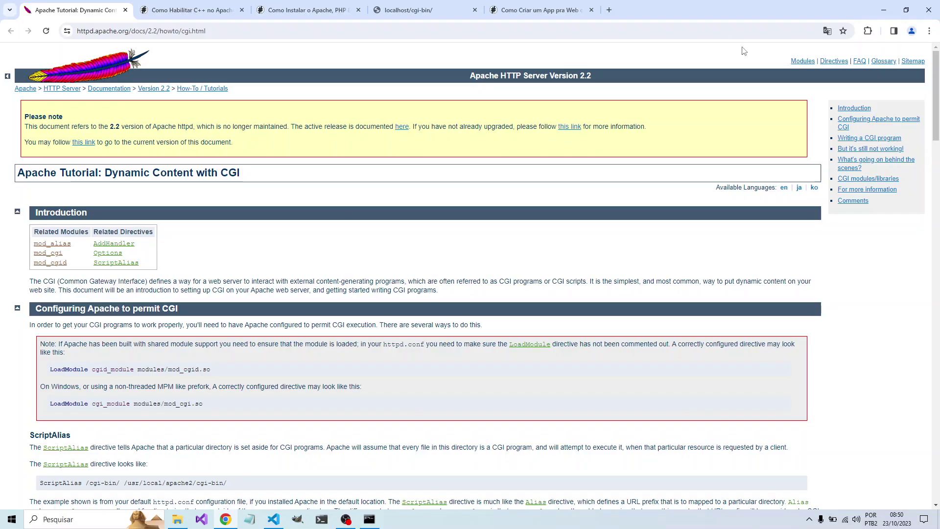
{"action": "left_click", "coordinate": [391, 10]}
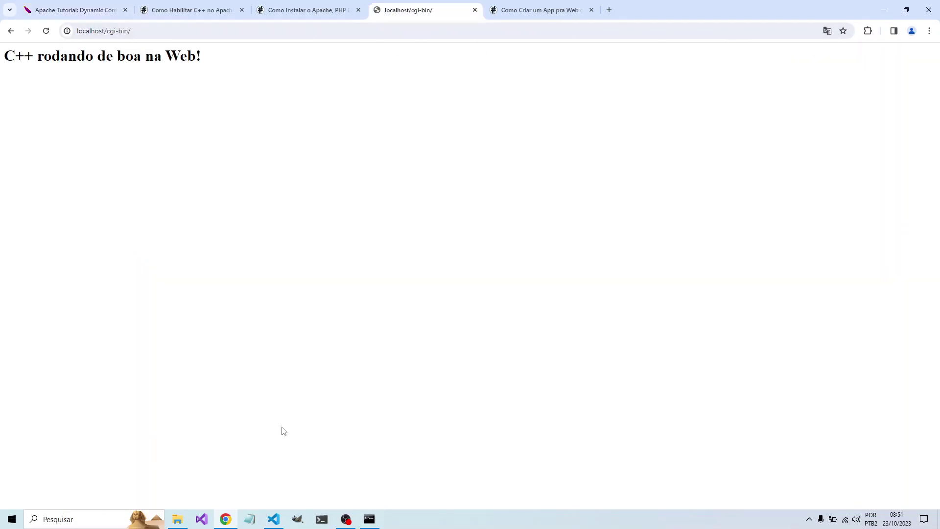